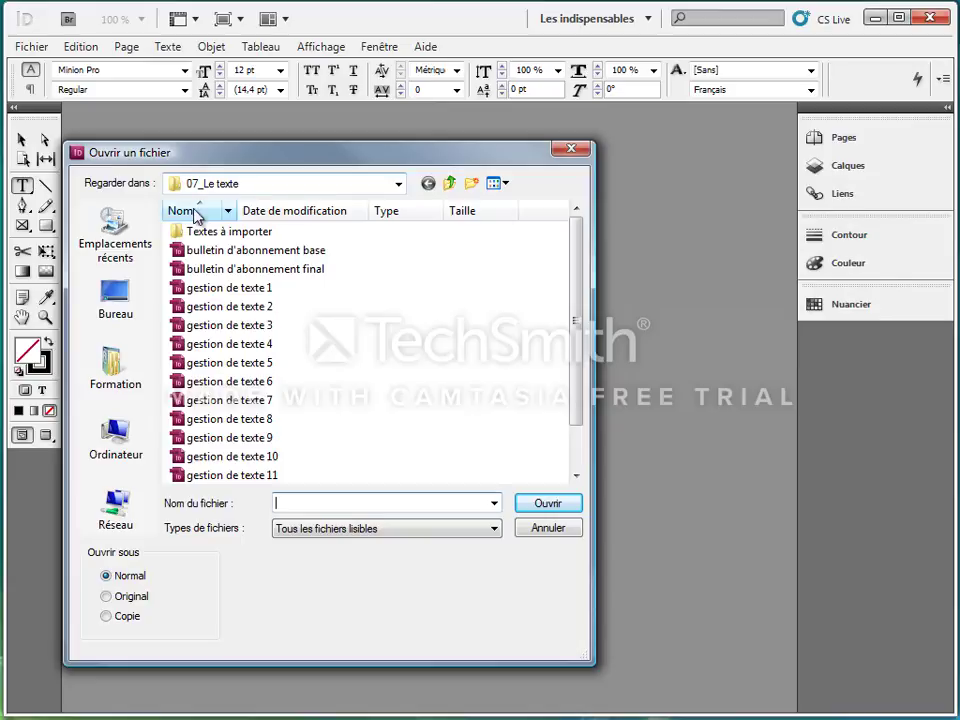
Open the document "gestion de texte 2" and select the word "Dossier" on the page.
{"action": "double_click", "coordinate": [207, 308]}
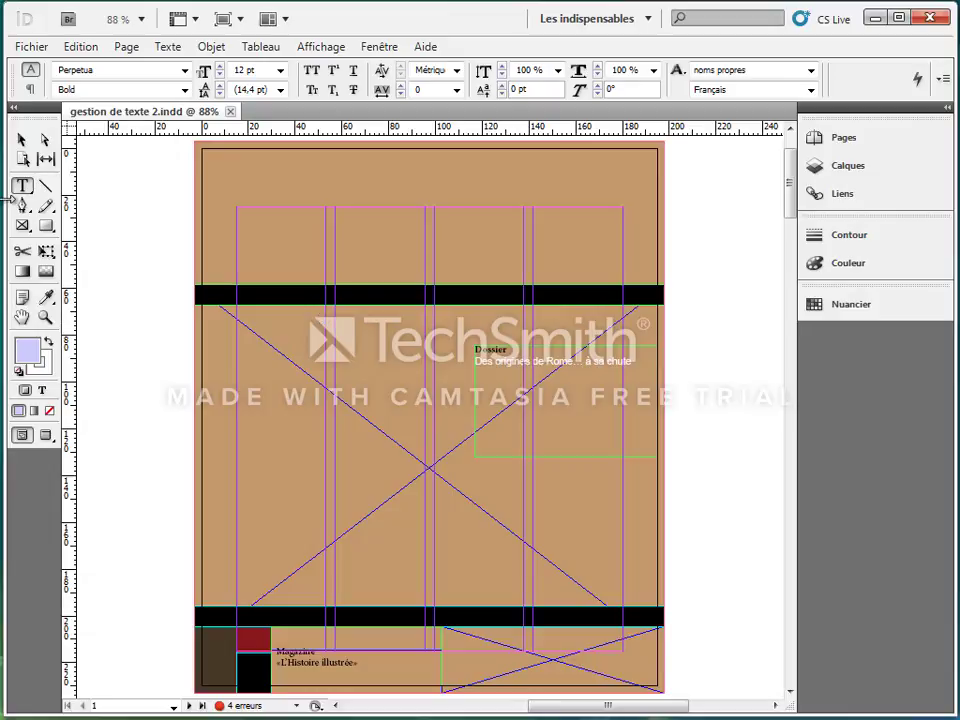
{"action": "left_click_drag", "start_coordinate": [508, 349], "coordinate": [468, 348]}
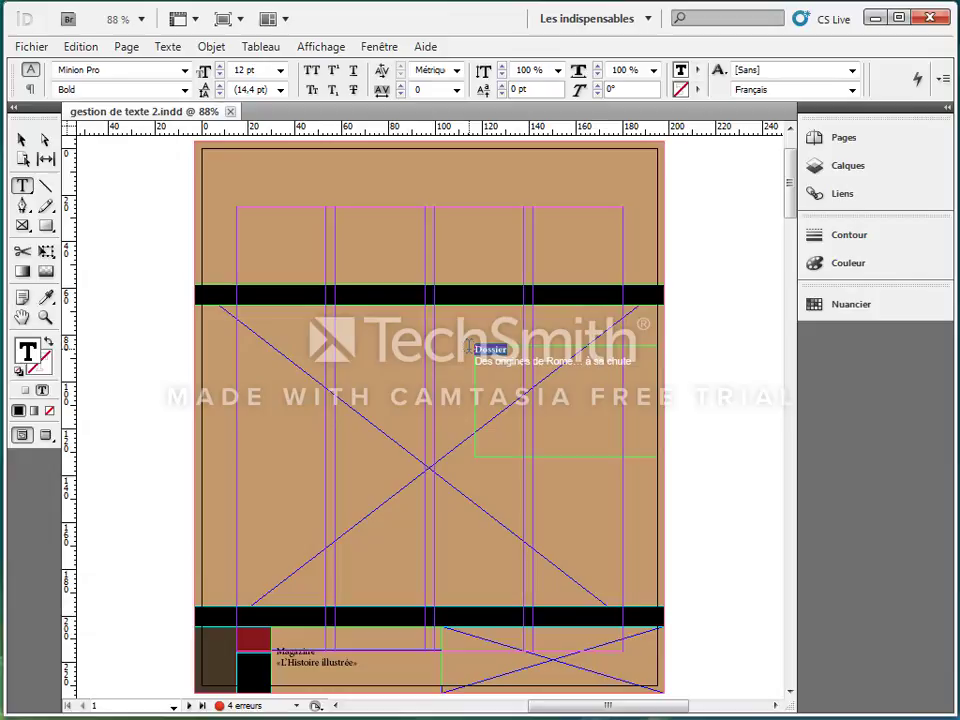
Browse the text commands and the list of available fonts, comparing the font type symbols and samples.
{"action": "left_click", "coordinate": [167, 47]}
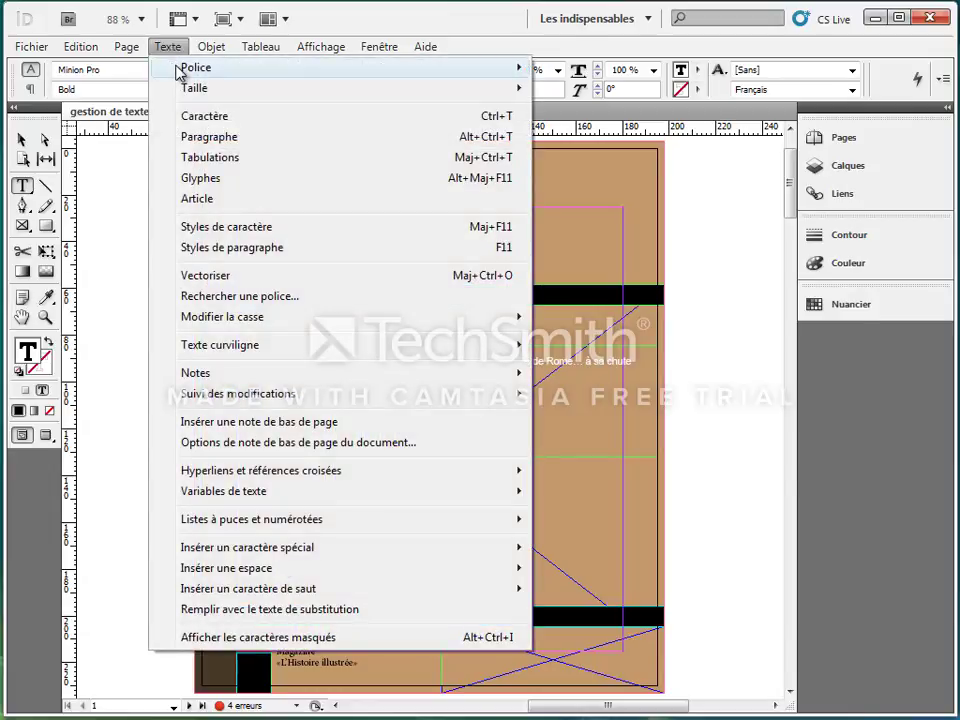
{"action": "mouse_move", "coordinate": [190, 73]}
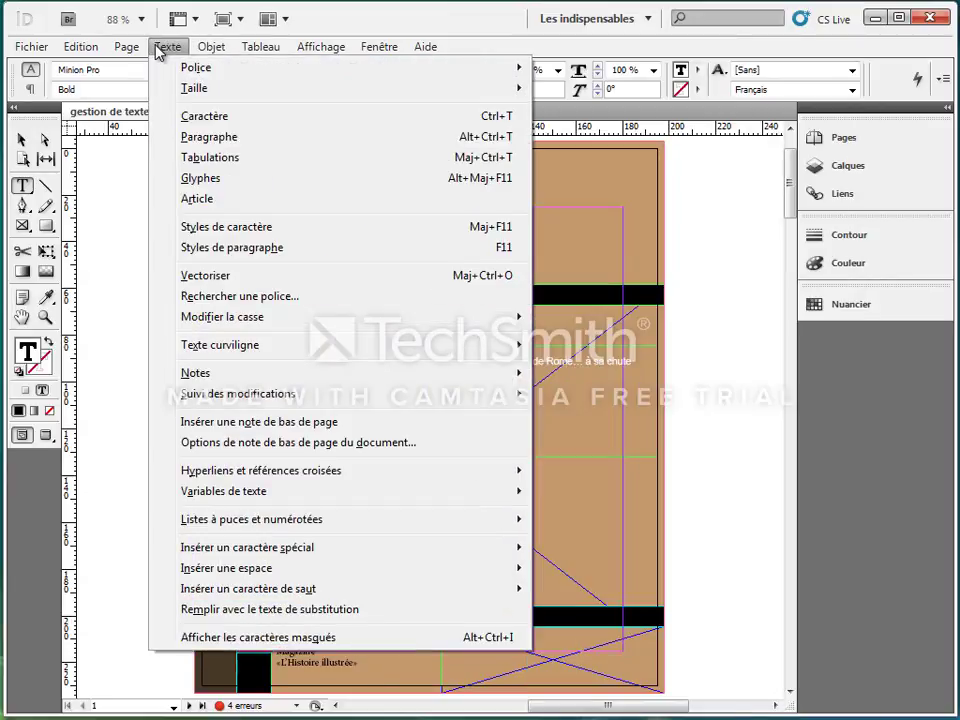
{"action": "left_click", "coordinate": [160, 48]}
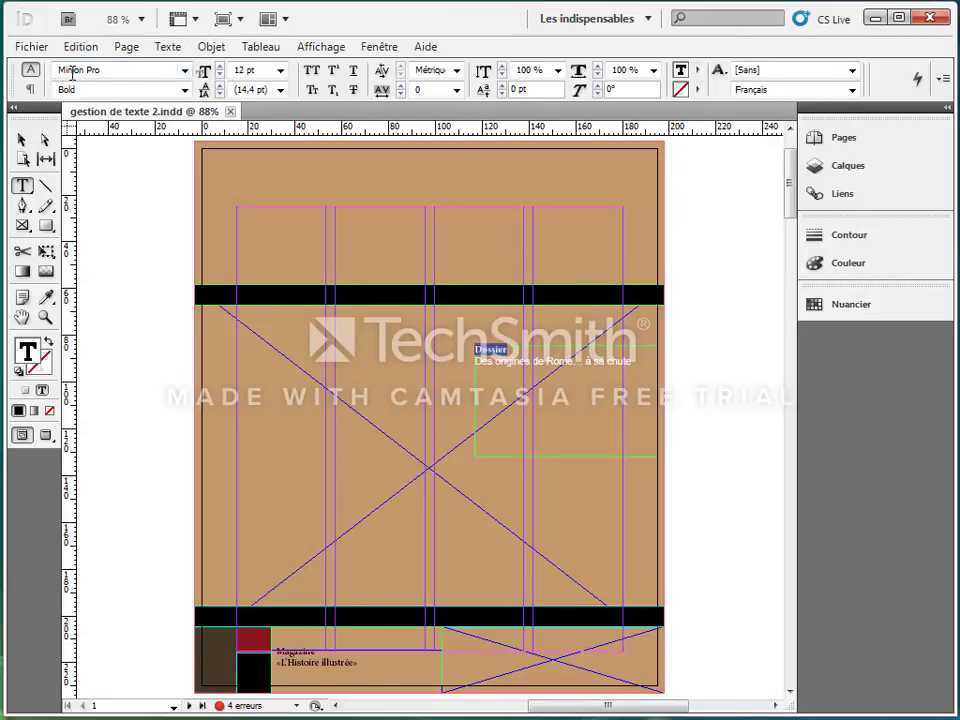
{"action": "left_click", "coordinate": [185, 70]}
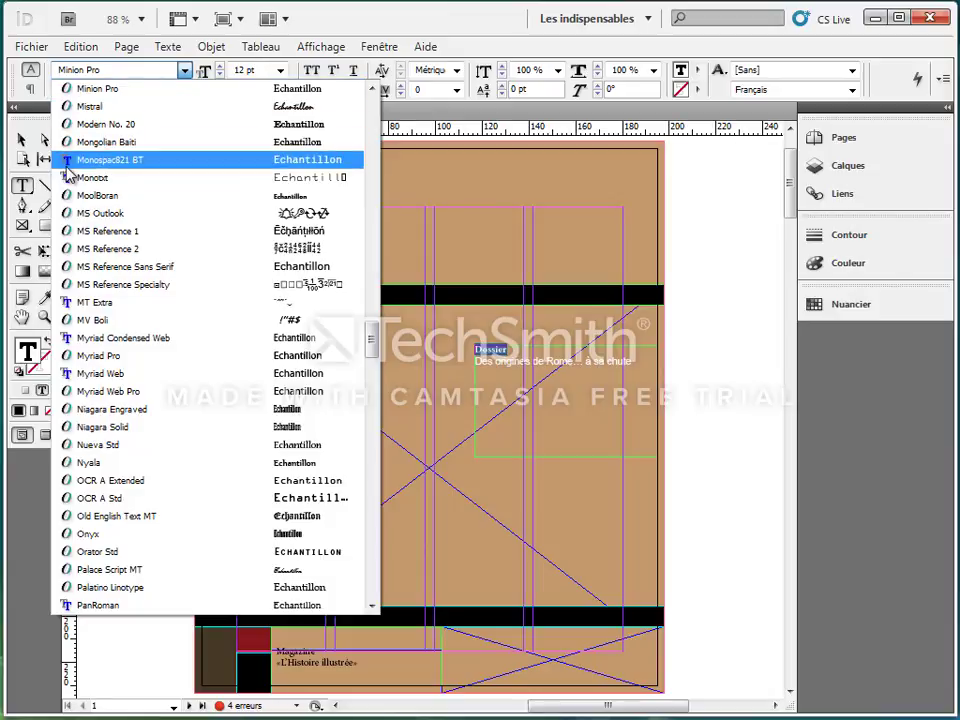
{"action": "left_click_drag", "start_coordinate": [368, 339], "coordinate": [358, 449]}
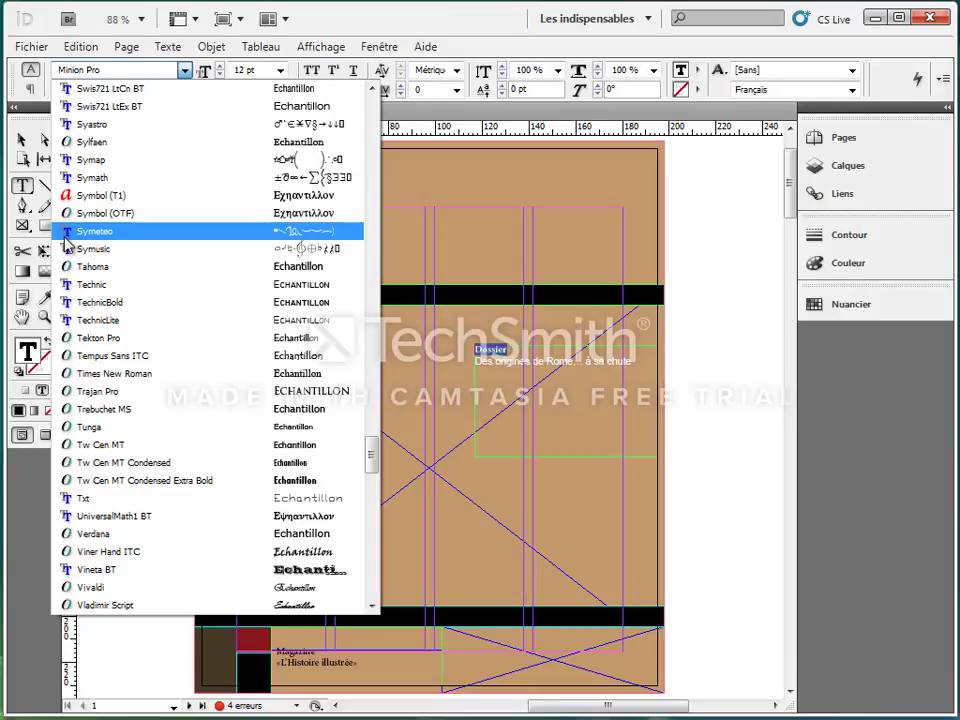
{"action": "left_click_drag", "start_coordinate": [369, 446], "coordinate": [370, 350]}
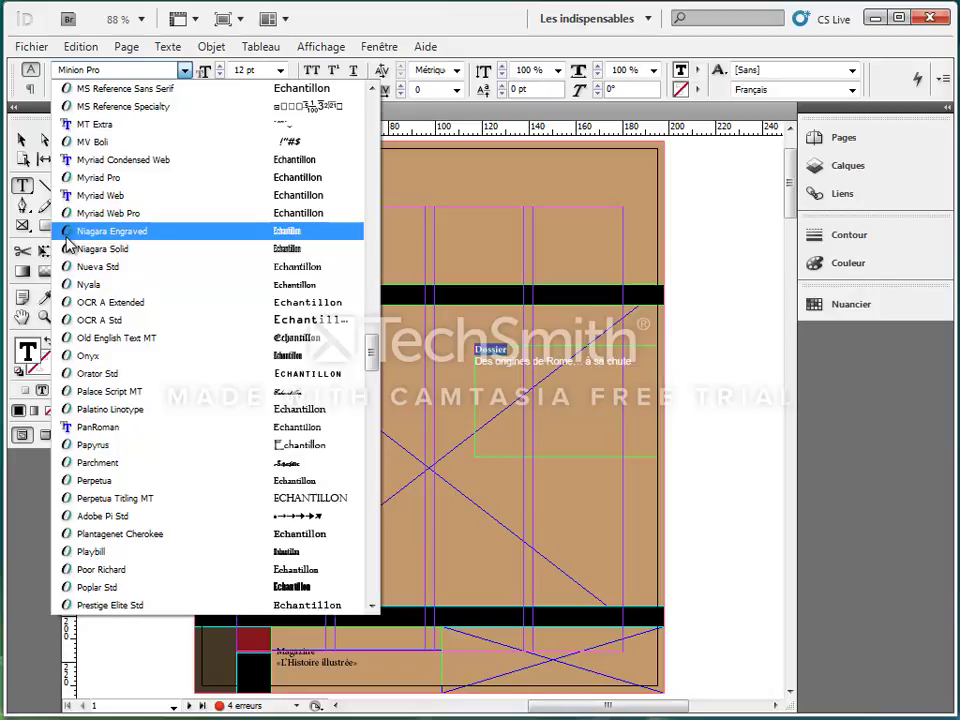
{"action": "left_click", "coordinate": [701, 332]}
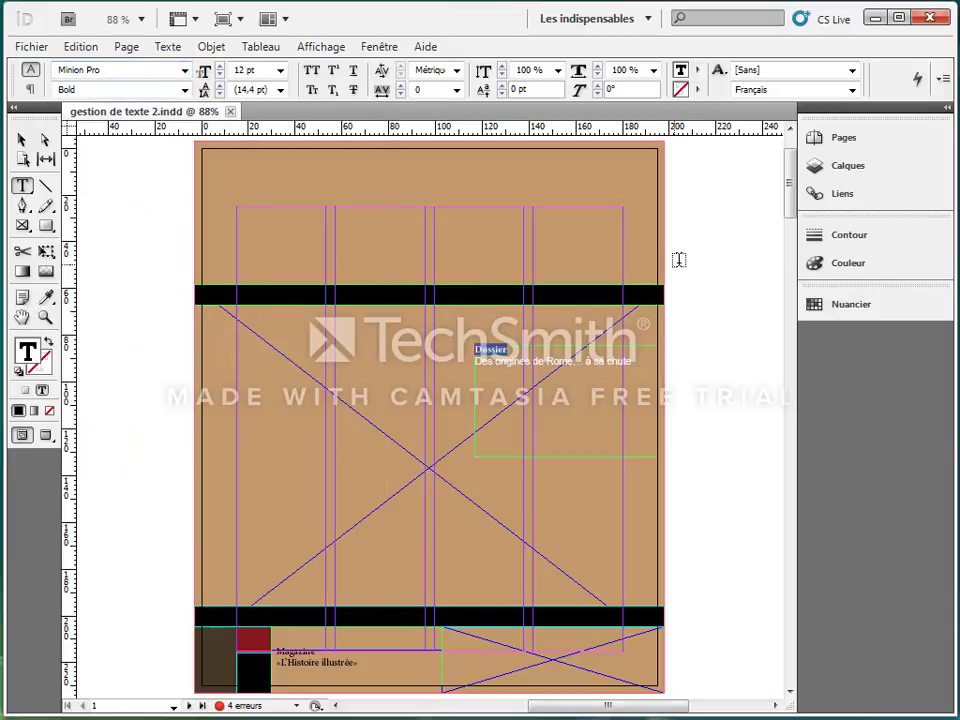
Draw a text frame about 37 by 32.5 mm on the pasteboard beside the page and enter "1/5".
{"action": "left_click_drag", "start_coordinate": [688, 265], "coordinate": [774, 340]}
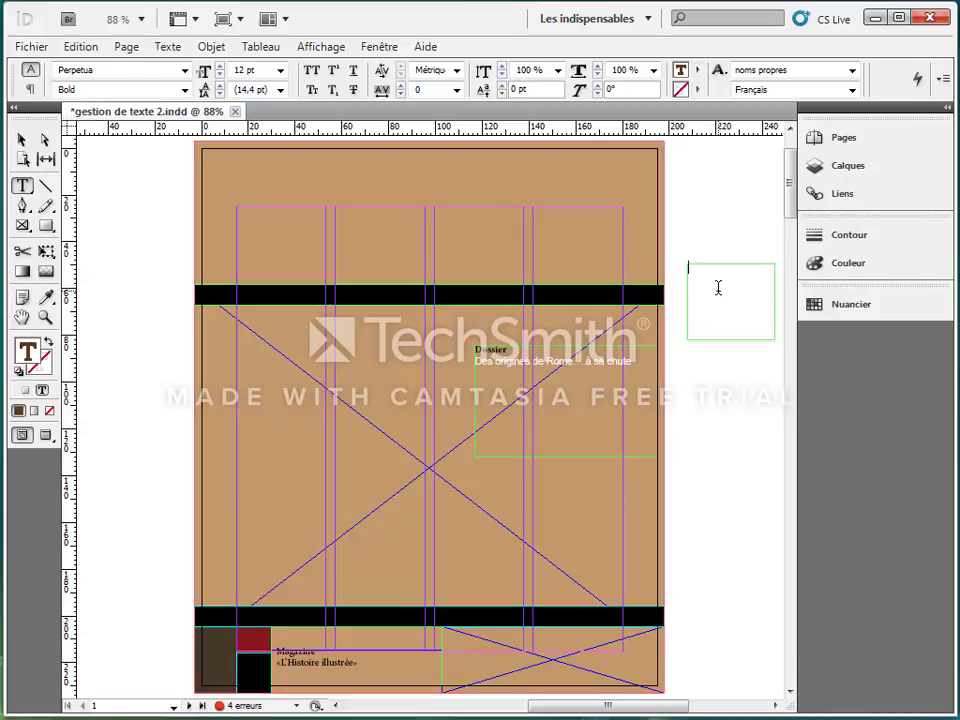
{"action": "type", "text": "1/52"}
{"action": "key", "text": "BackSpace"}
Increase the font size of the "1/5" text to 50 pt.
{"action": "left_click_drag", "start_coordinate": [714, 267], "coordinate": [677, 269]}
{"action": "left_click", "coordinate": [219, 67], "text": "shift"}
{"action": "left_click", "coordinate": [219, 67], "text": "shift"}
{"action": "left_click", "coordinate": [219, 67], "text": "shift"}
{"action": "left_click", "coordinate": [219, 67], "text": "shift"}
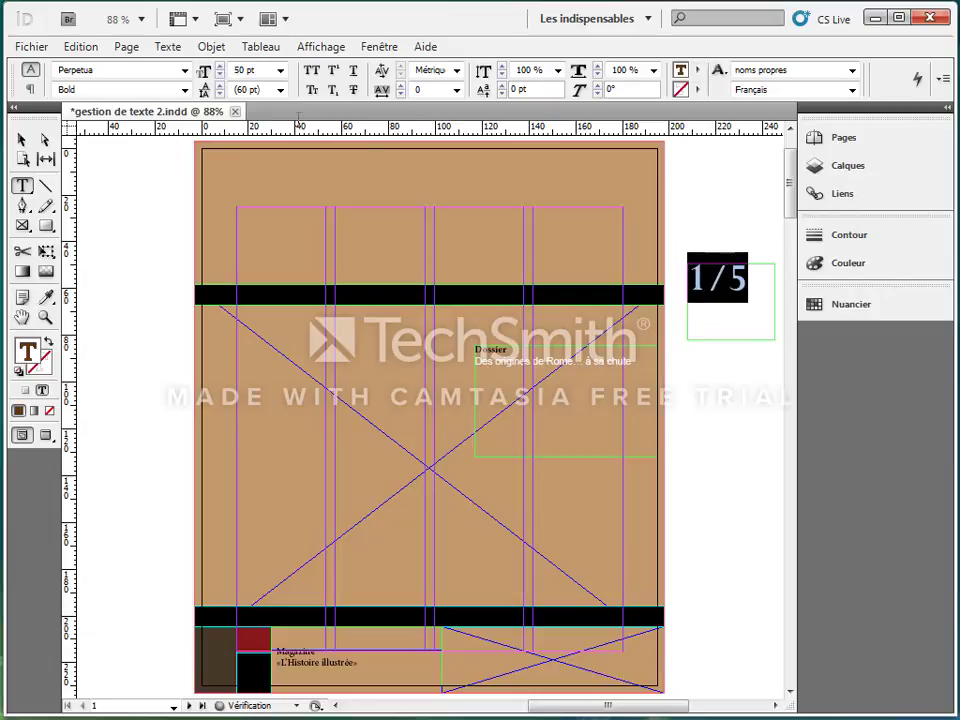
Change the pasteboard text to "1/2" and set its font to Minion Pro.
{"action": "left_click", "coordinate": [744, 278]}
{"action": "left_click_drag", "start_coordinate": [744, 278], "coordinate": [697, 280]}
{"action": "type", "text": "2"}
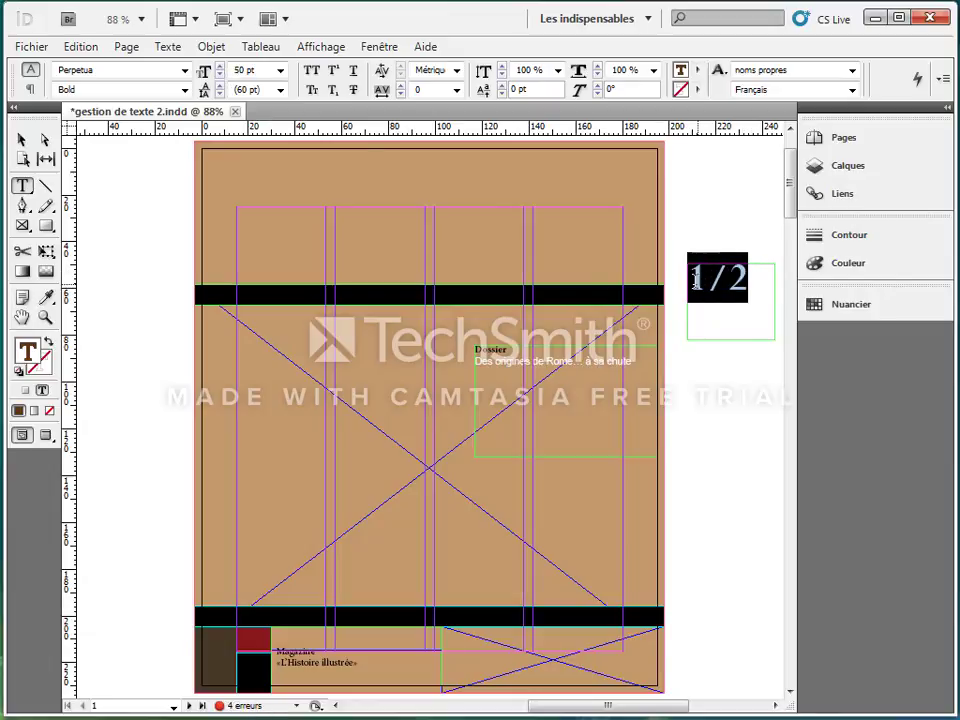
{"action": "left_click", "coordinate": [671, 276]}
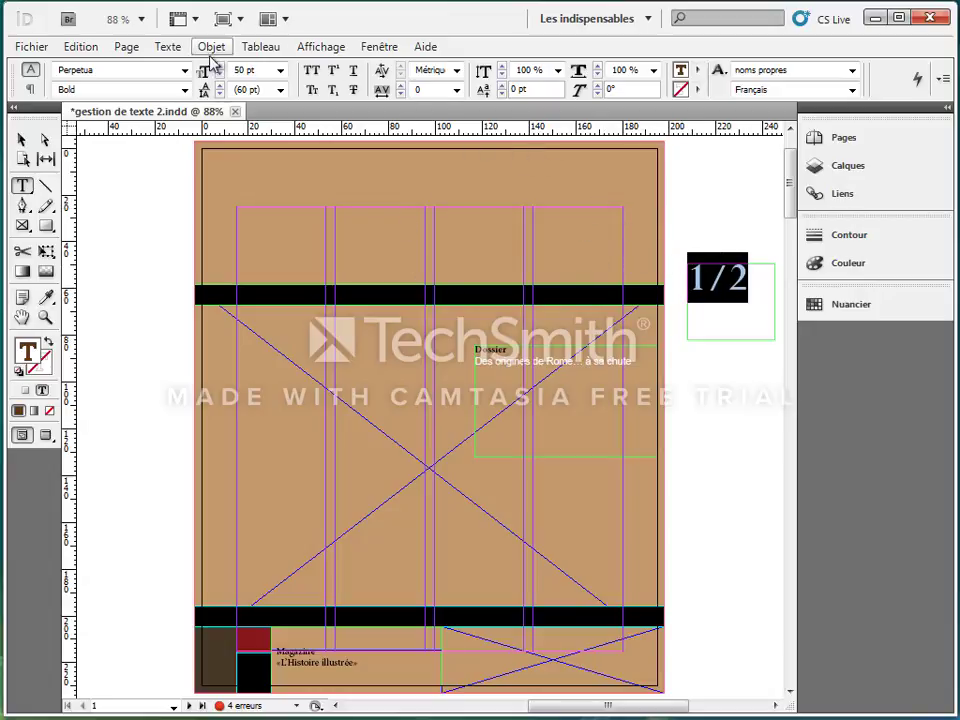
{"action": "left_click", "coordinate": [184, 70]}
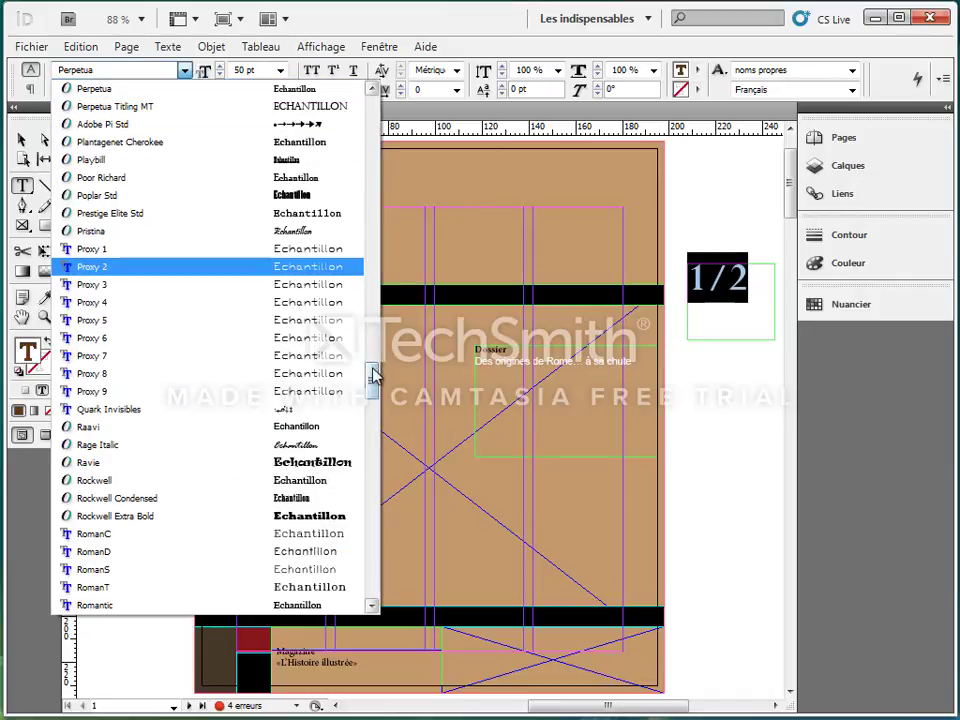
{"action": "left_click_drag", "start_coordinate": [373, 375], "coordinate": [371, 336]}
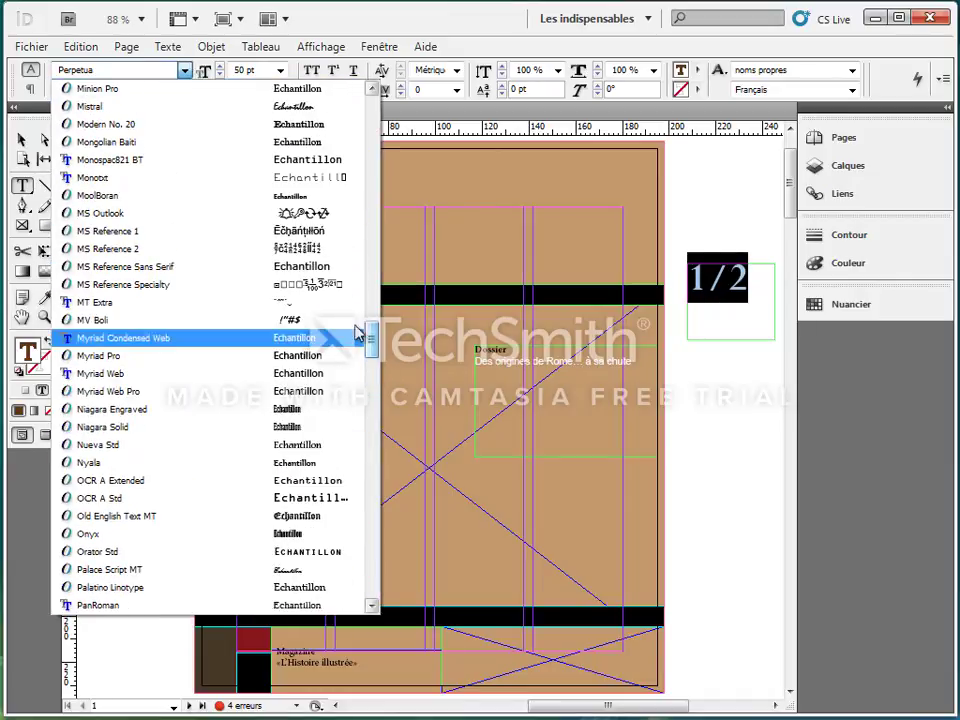
{"action": "left_click", "coordinate": [243, 97]}
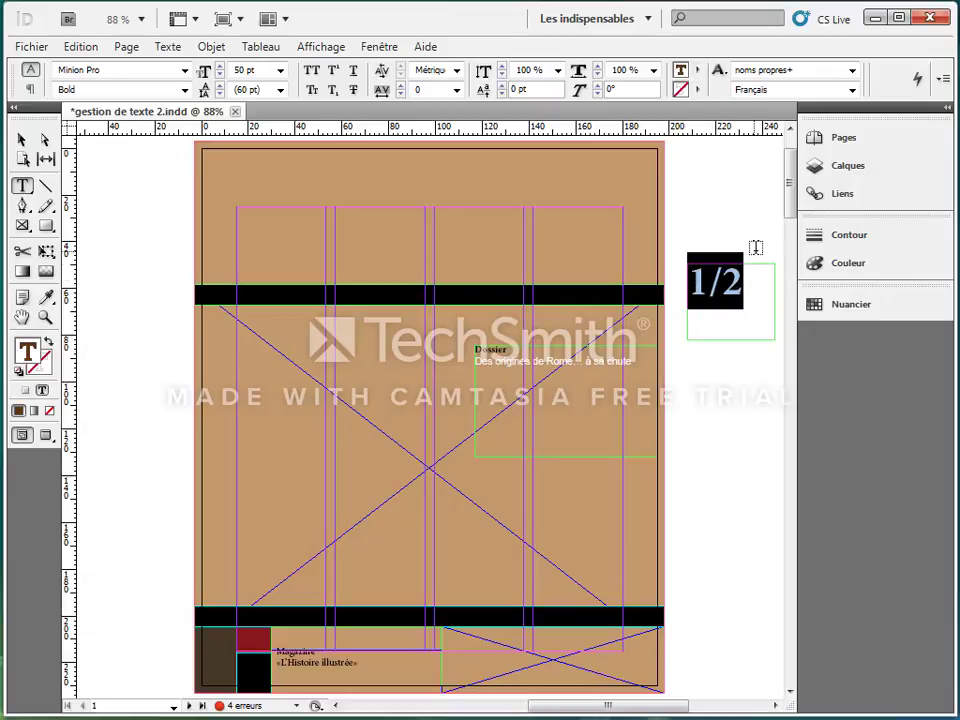
Apply the OpenType Fractions feature to the "1/2" text.
{"action": "left_click", "coordinate": [941, 80]}
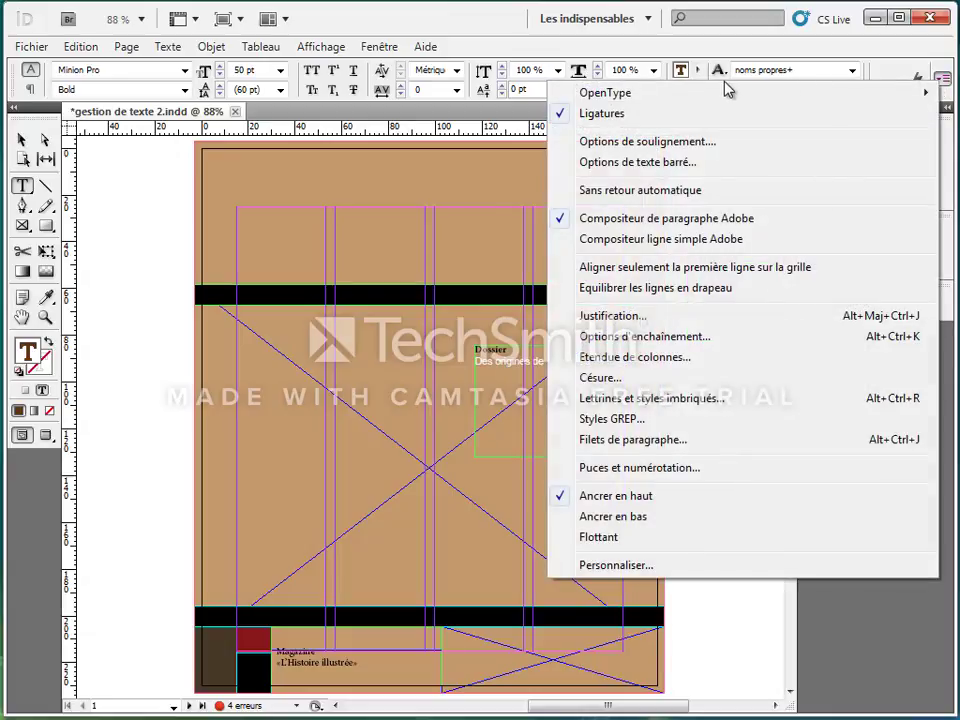
{"action": "mouse_move", "coordinate": [603, 98]}
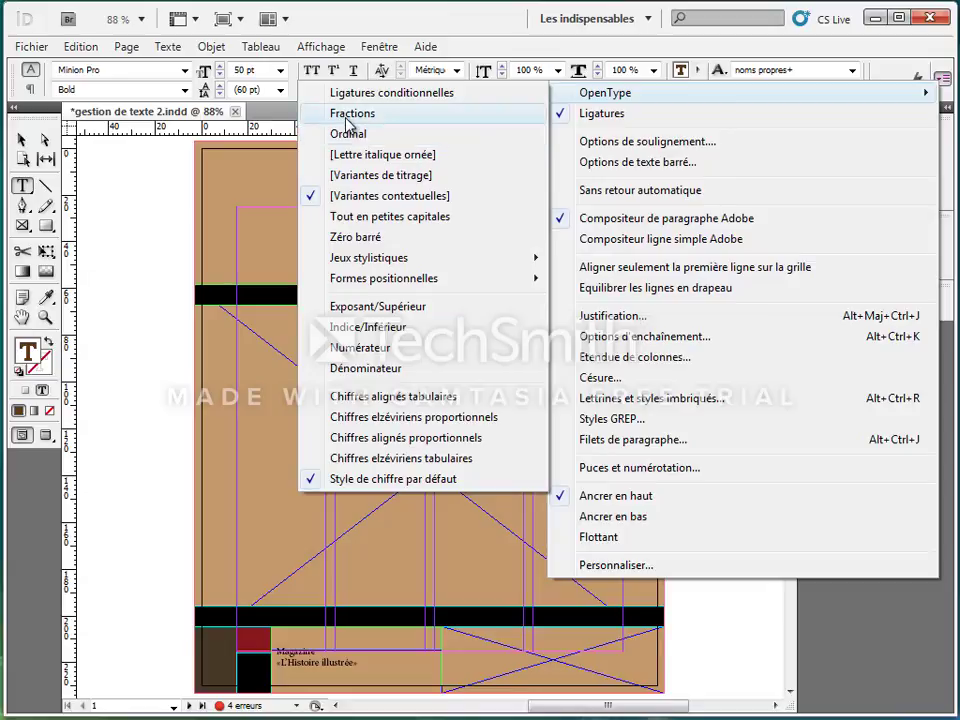
{"action": "left_click", "coordinate": [347, 121]}
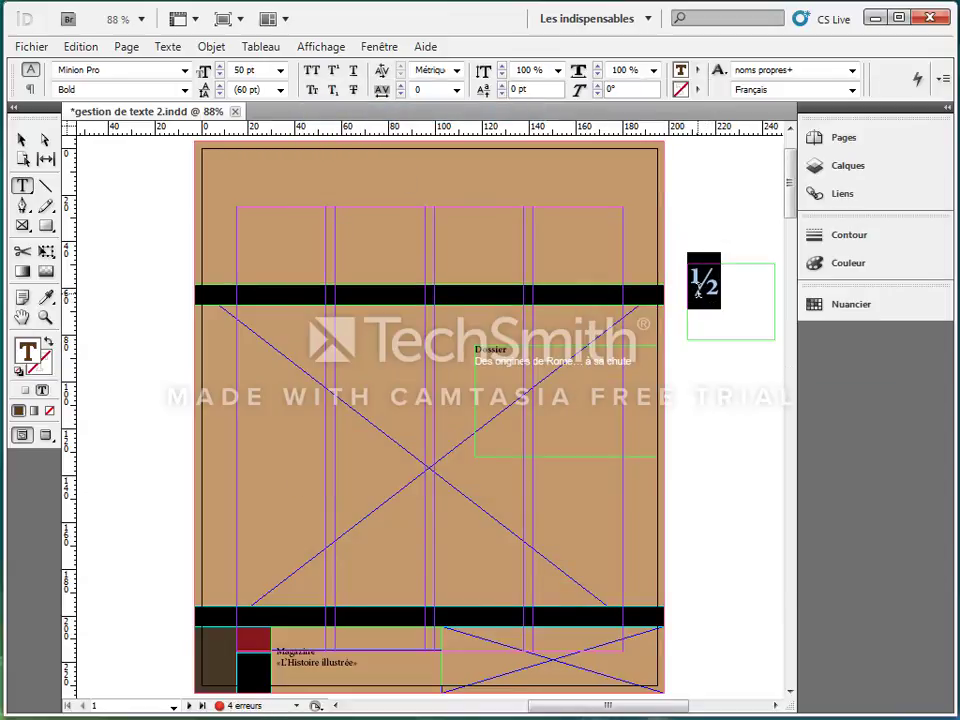
Review the other OpenType options offered for the selected fraction.
{"action": "left_click", "coordinate": [943, 78]}
{"action": "mouse_move", "coordinate": [690, 88]}
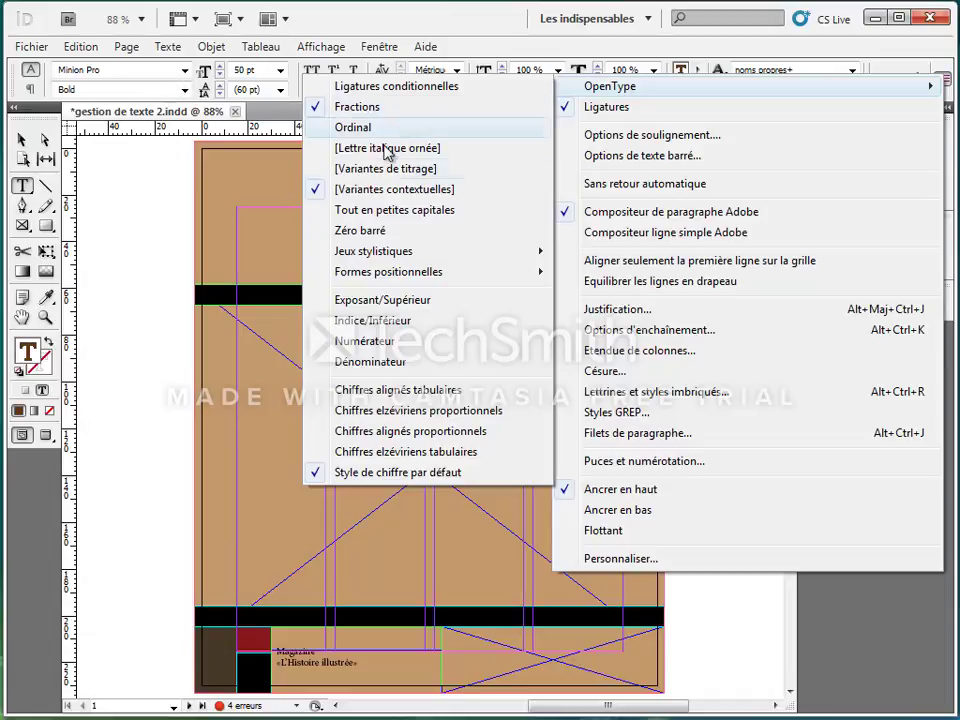
{"action": "mouse_move", "coordinate": [403, 279]}
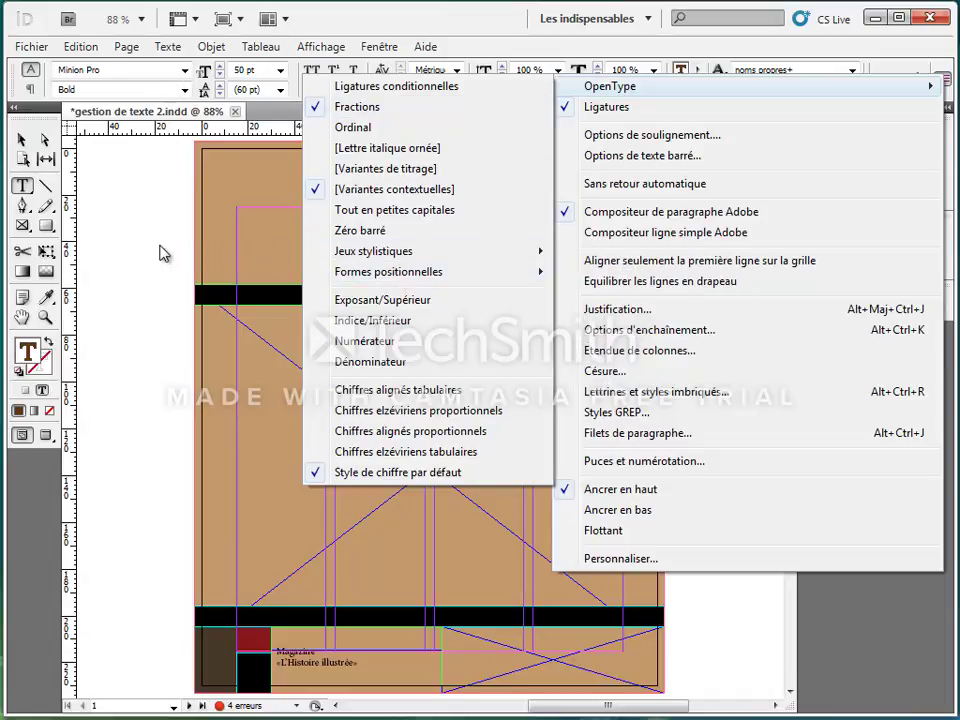
{"action": "left_click", "coordinate": [163, 253]}
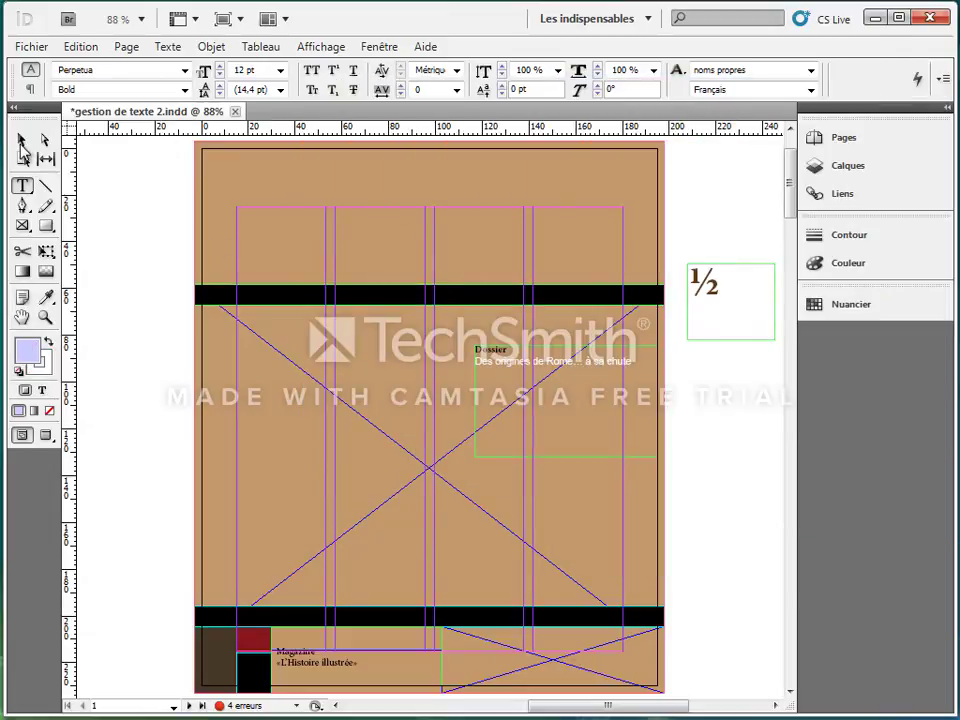
Delete the text frame containing the fraction from the pasteboard.
{"action": "key", "text": "v"}
{"action": "left_click", "coordinate": [719, 312]}
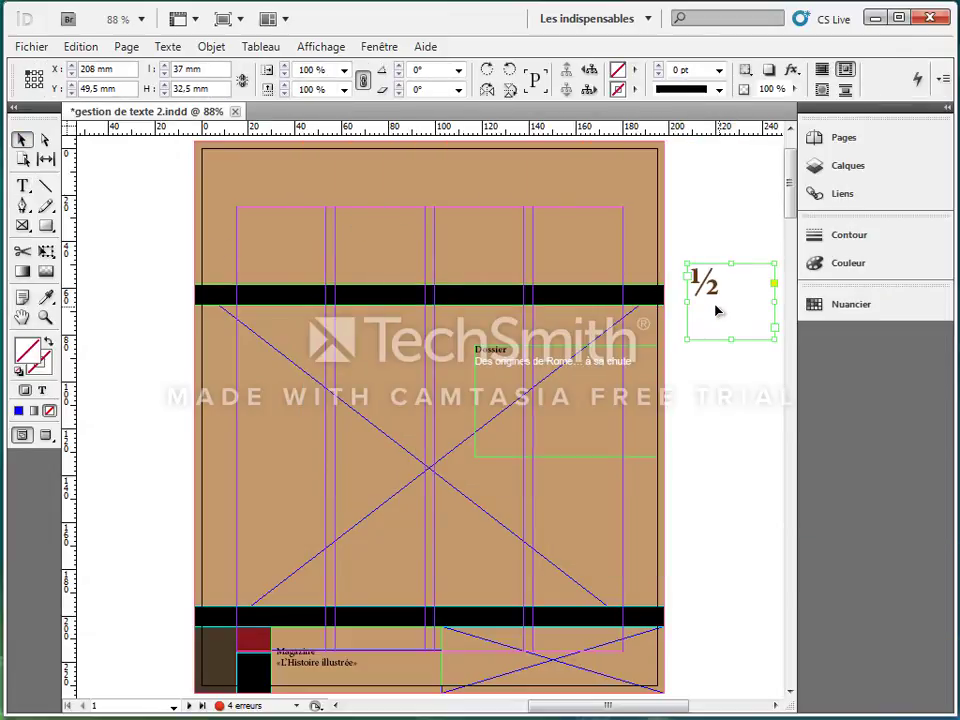
{"action": "key", "text": "Delete"}
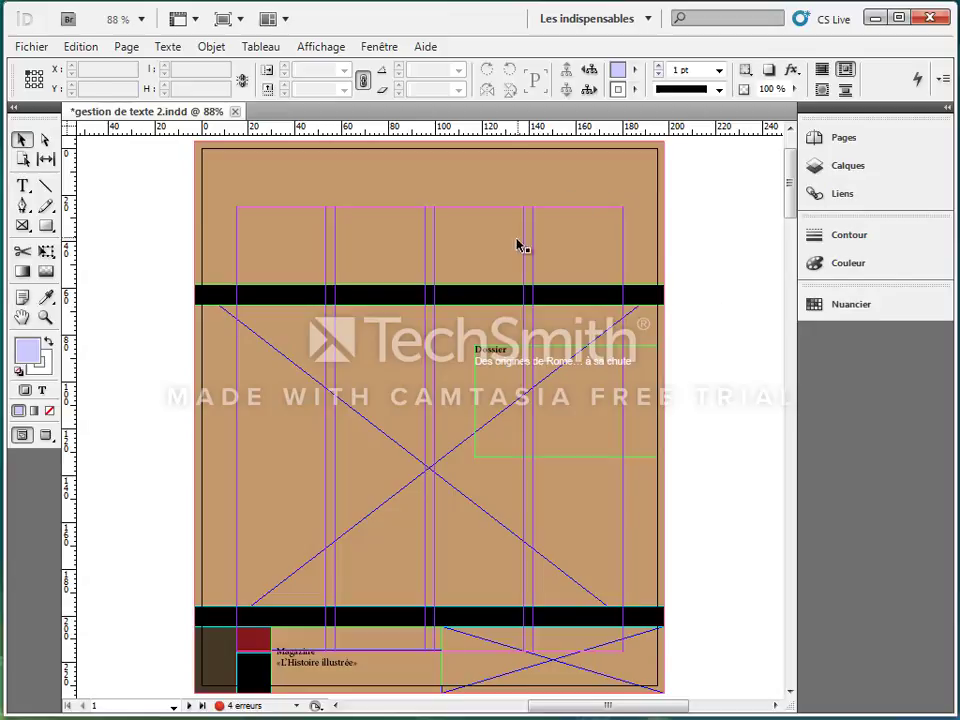
Set the word "Dossier" in Trajan Pro with the Bold style.
{"action": "mouse_move", "coordinate": [779, 194]}
{"action": "left_mouse_down"}
{"action": "mouse_move", "coordinate": [769, 232]}
{"action": "mouse_move", "coordinate": [776, 198]}
{"action": "mouse_move", "coordinate": [789, 208]}
{"action": "mouse_move", "coordinate": [790, 200]}
{"action": "left_mouse_up"}
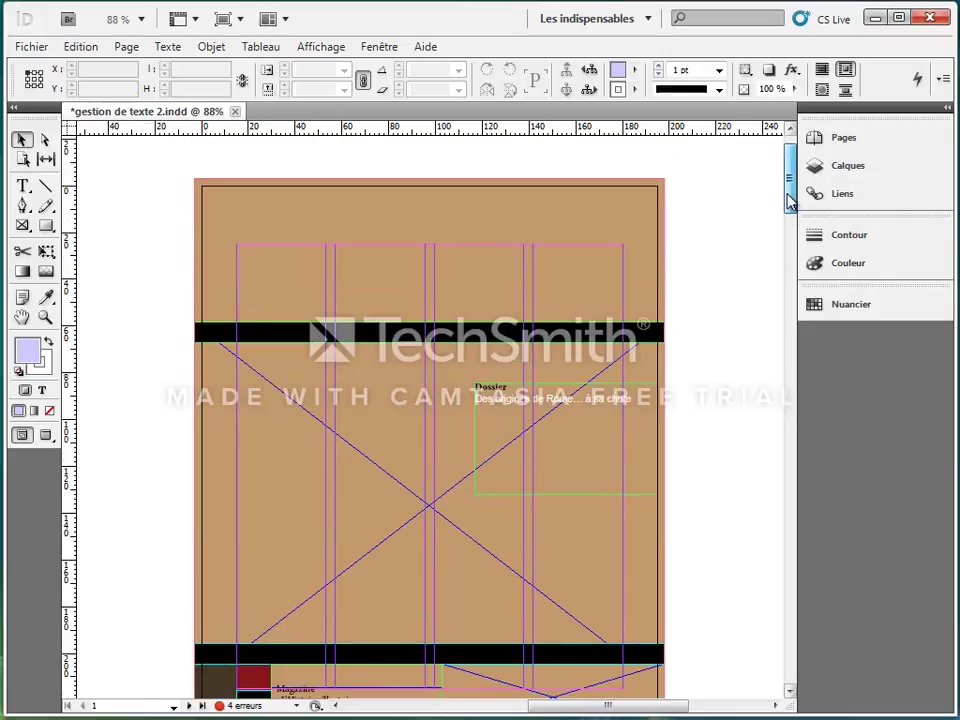
{"action": "double_click", "coordinate": [490, 387]}
{"action": "double_click", "coordinate": [490, 387]}
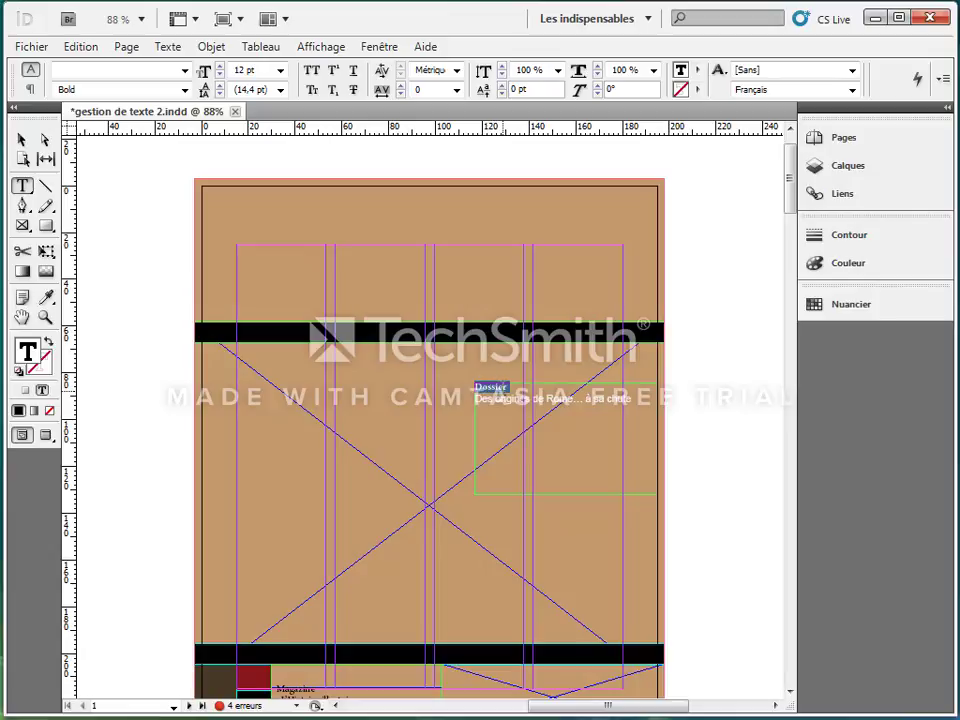
{"action": "left_click", "coordinate": [185, 71]}
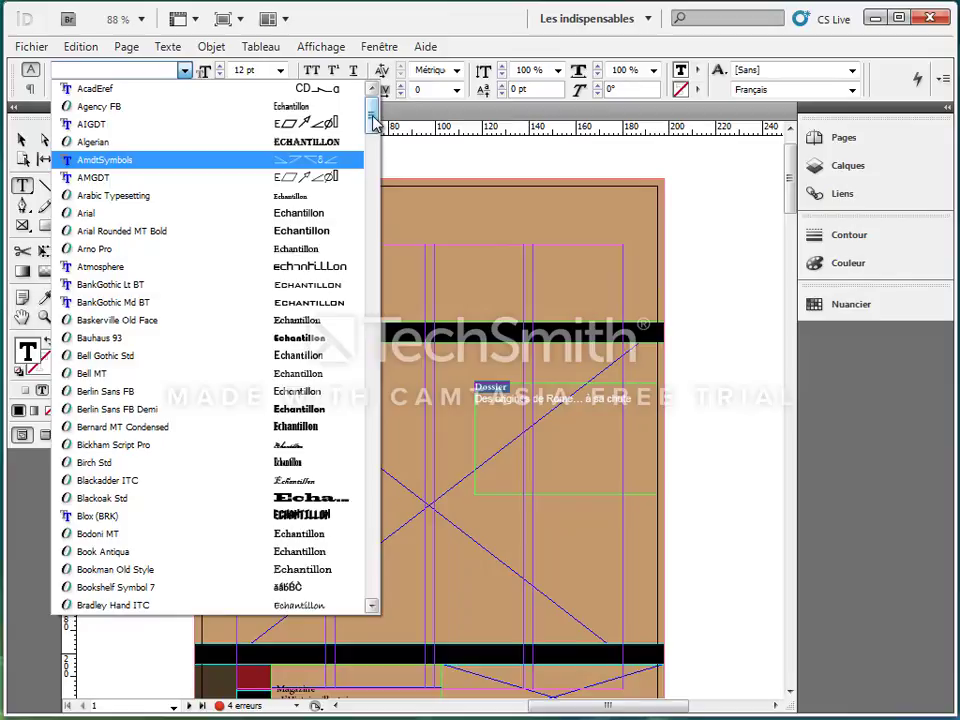
{"action": "left_click_drag", "start_coordinate": [372, 122], "coordinate": [357, 469]}
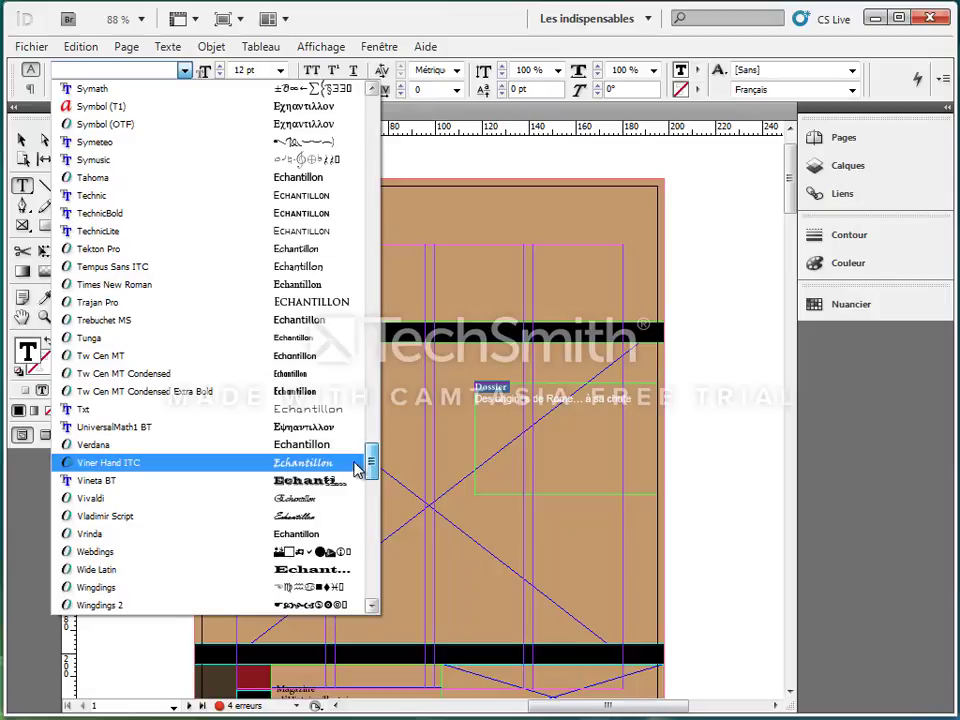
{"action": "left_click", "coordinate": [238, 307]}
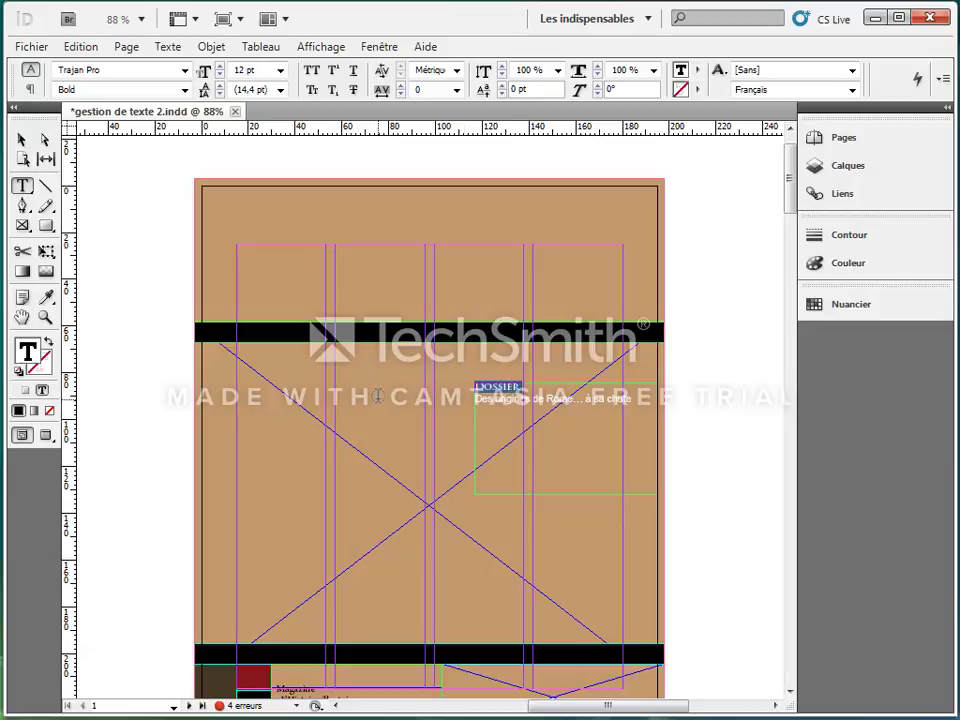
{"action": "scroll", "coordinate": [360, 330], "scroll_direction": "down", "scroll_amount": 2}
{"action": "scroll", "coordinate": [356, 306], "scroll_direction": "up", "scroll_amount": 1}
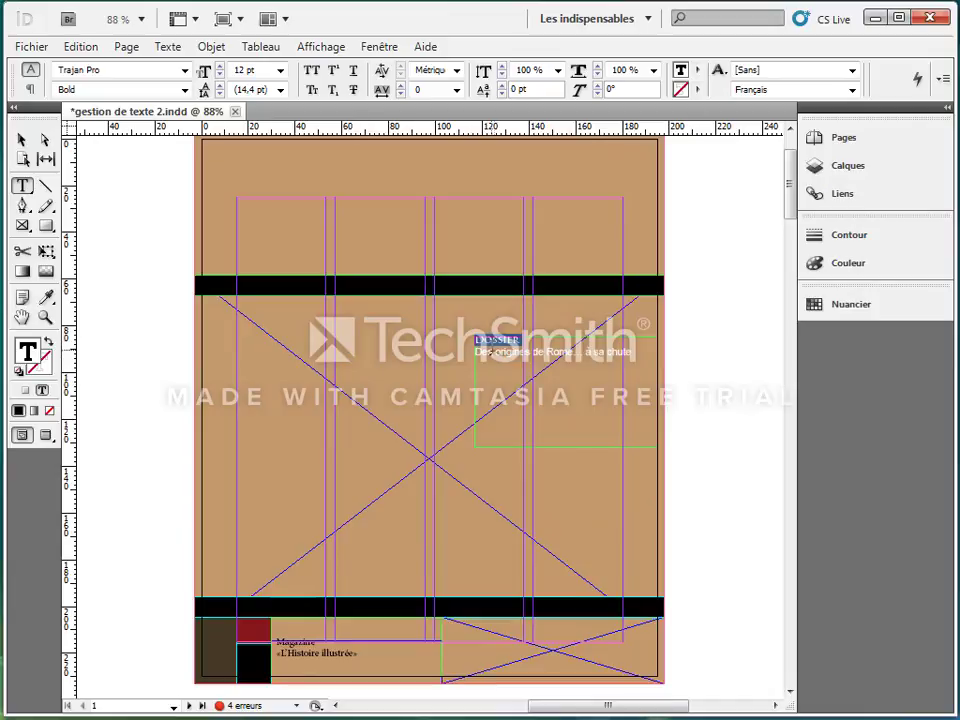
{"action": "left_click", "coordinate": [184, 92]}
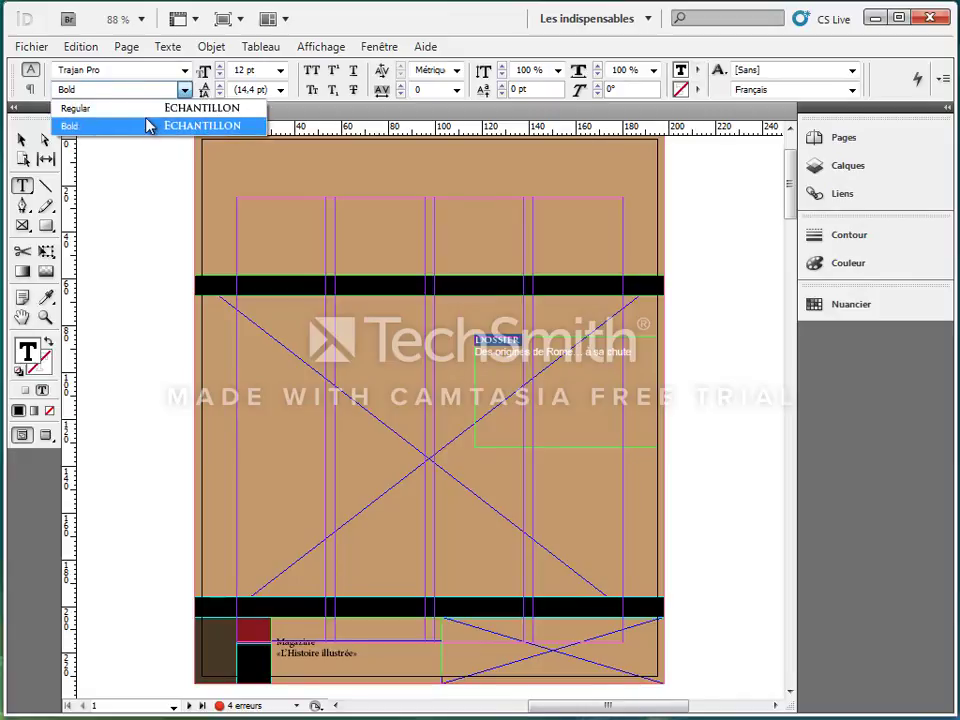
{"action": "left_click", "coordinate": [78, 126]}
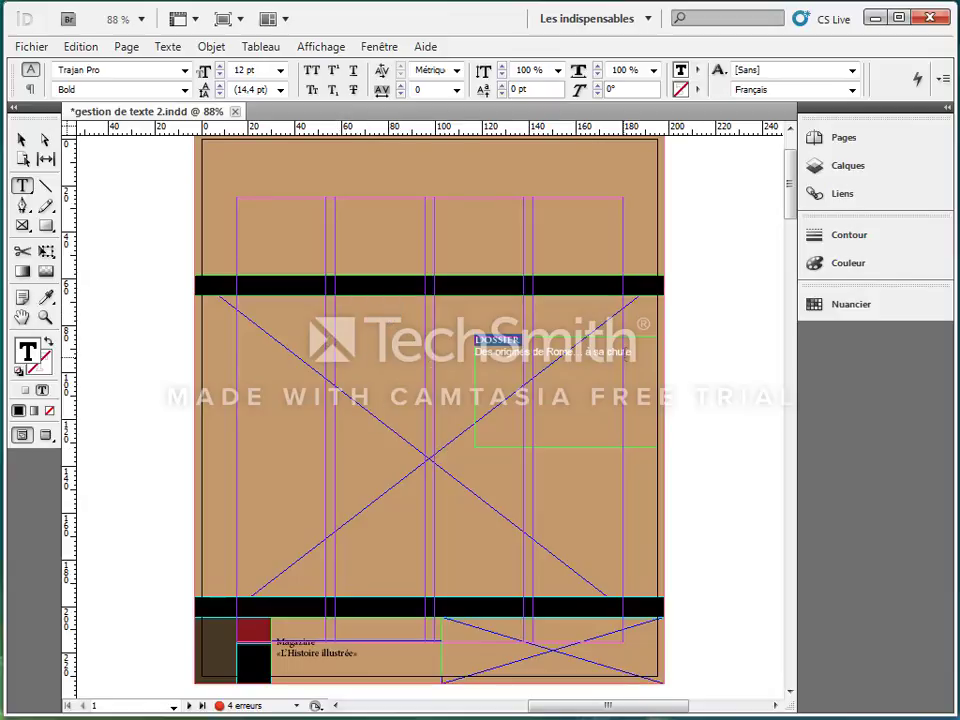
Set the line "Des origines de Rome... à sa chute" below "Dossier" in Minion Pro.
{"action": "left_click_drag", "start_coordinate": [633, 354], "coordinate": [452, 357]}
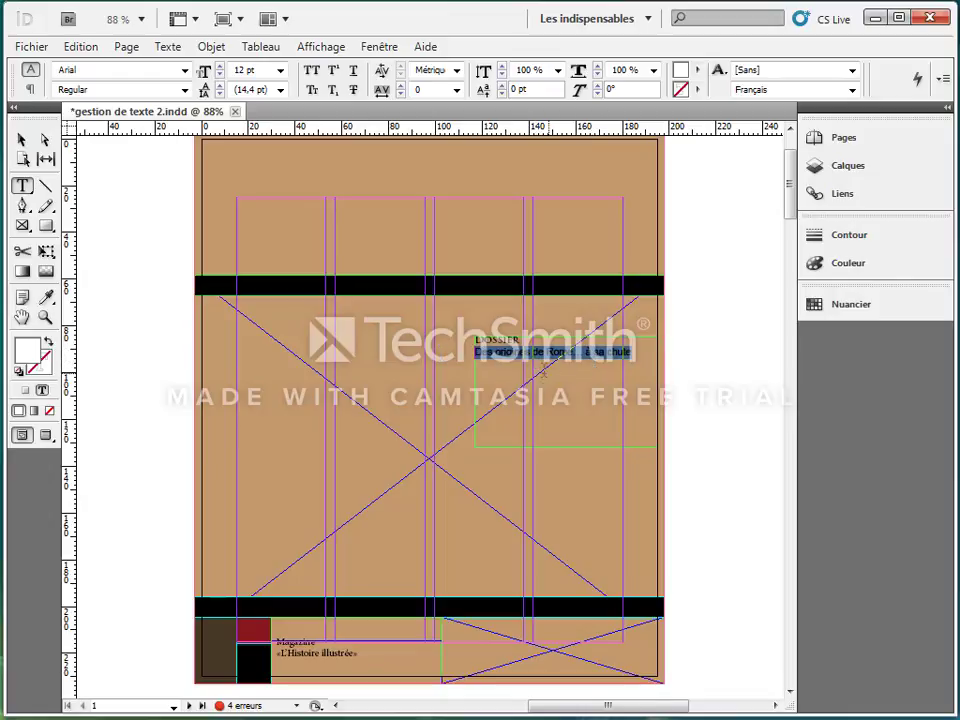
{"action": "left_click", "coordinate": [184, 71]}
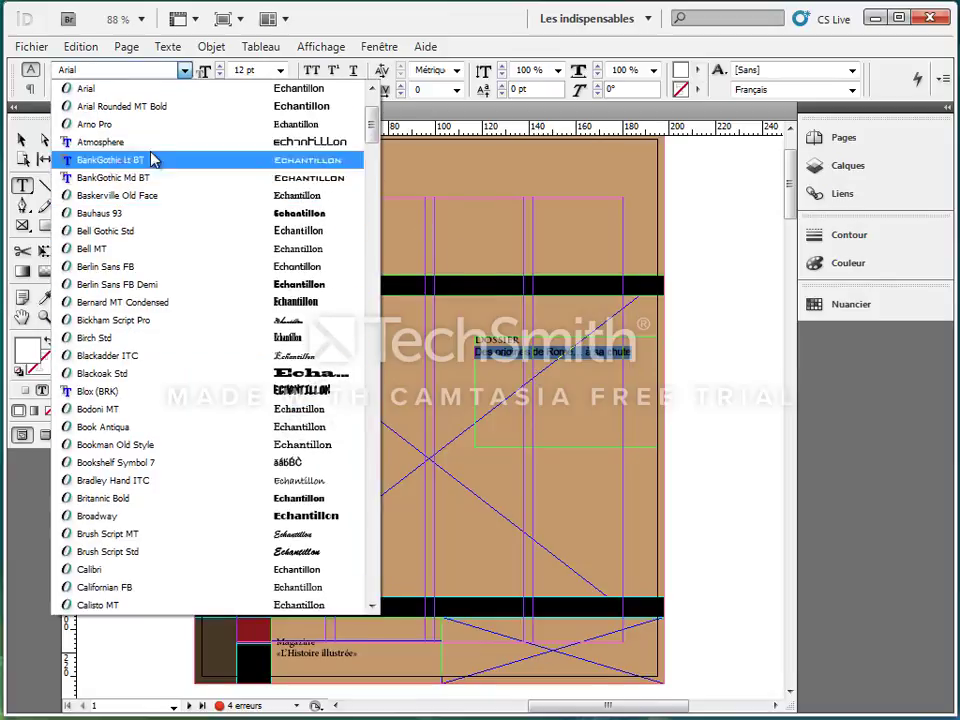
{"action": "left_click", "coordinate": [120, 72]}
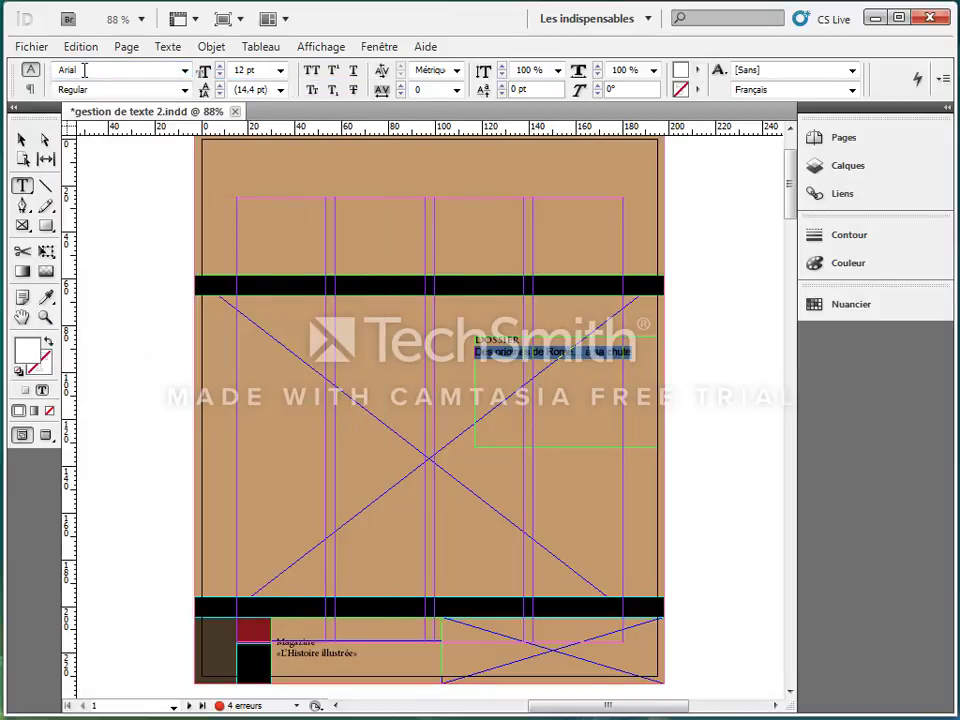
{"action": "double_click", "coordinate": [47, 70]}
{"action": "type", "text": "Mi"}
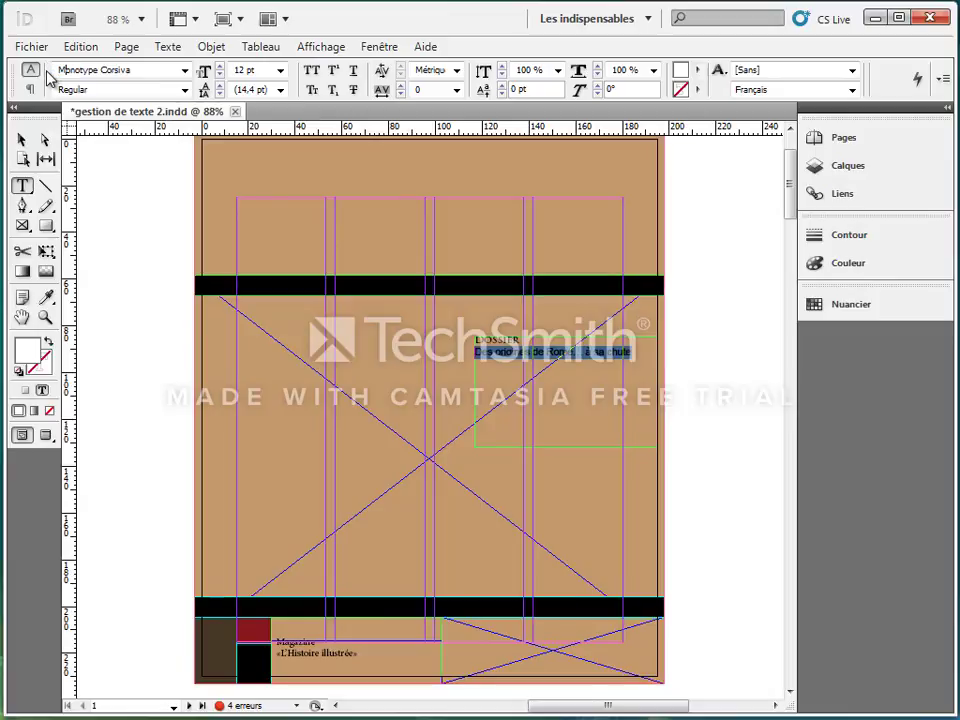
{"action": "type", "text": "nion Pro"}
{"action": "key", "text": "Return"}
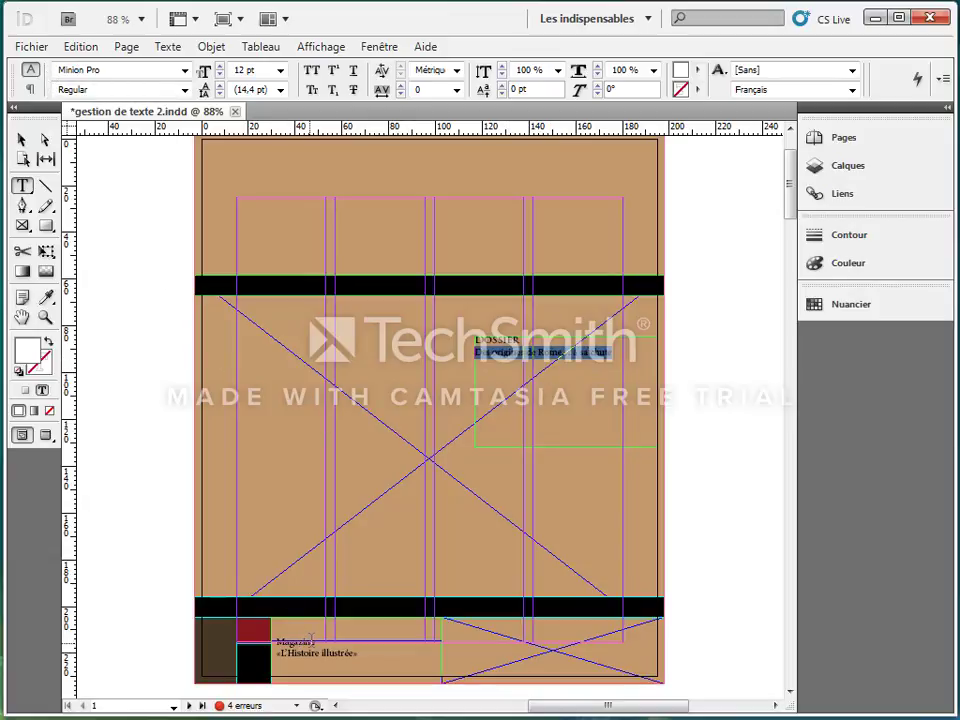
Set the word "Magazine" at the foot of the cover in Trajan Pro with the Bold style.
{"action": "left_click_drag", "start_coordinate": [318, 640], "coordinate": [257, 636]}
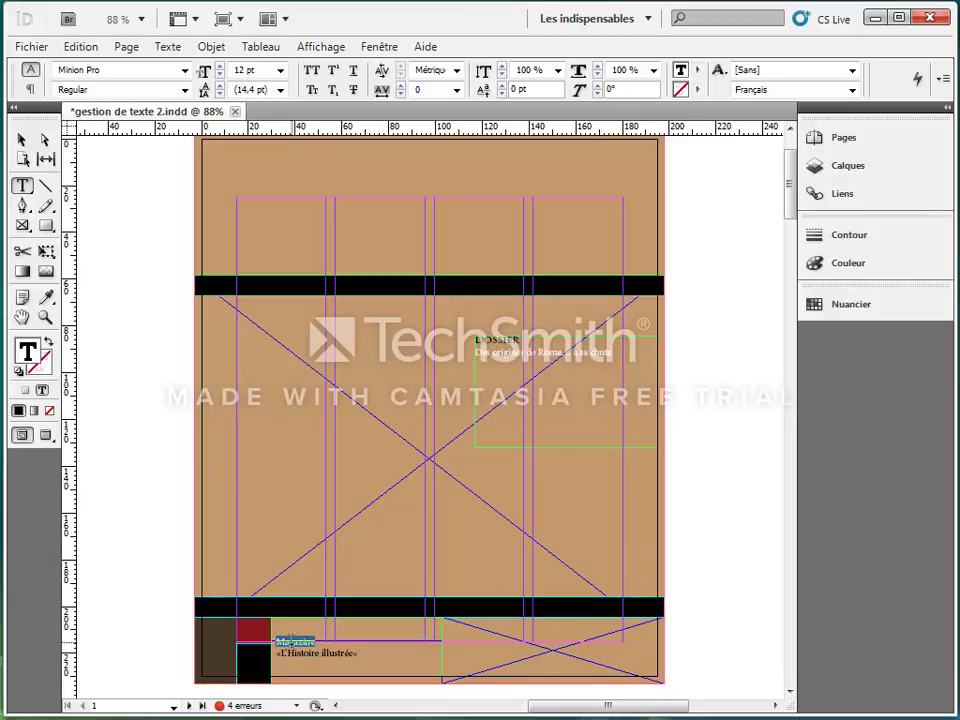
{"action": "triple_click", "coordinate": [105, 71]}
{"action": "type", "text": "Traja"}
{"action": "key", "text": "Return"}
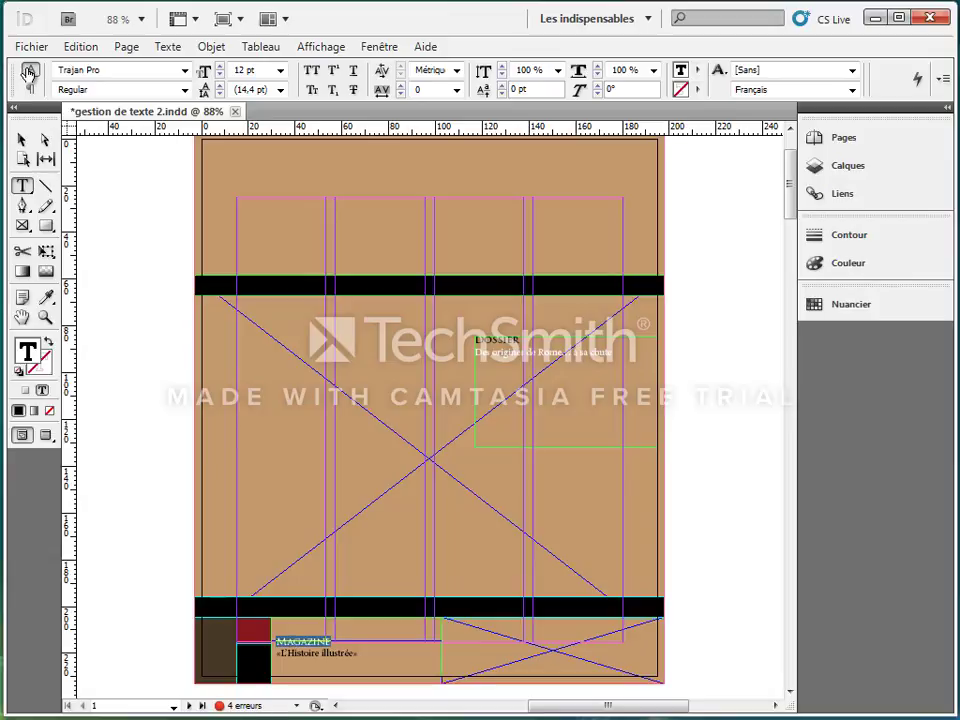
{"action": "left_click", "coordinate": [184, 90]}
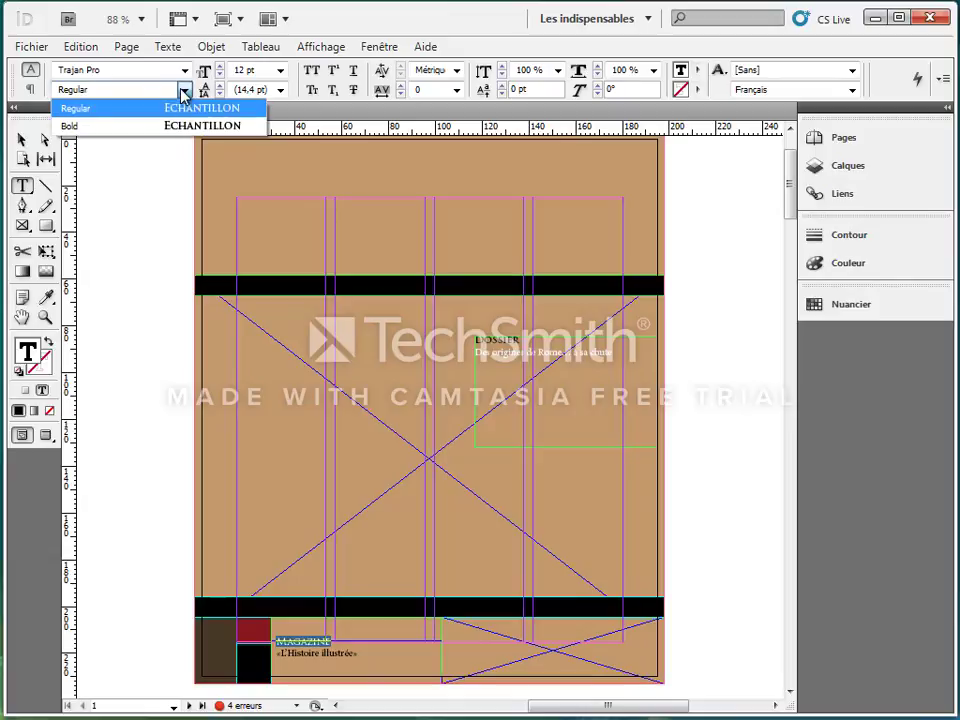
{"action": "left_click", "coordinate": [80, 127]}
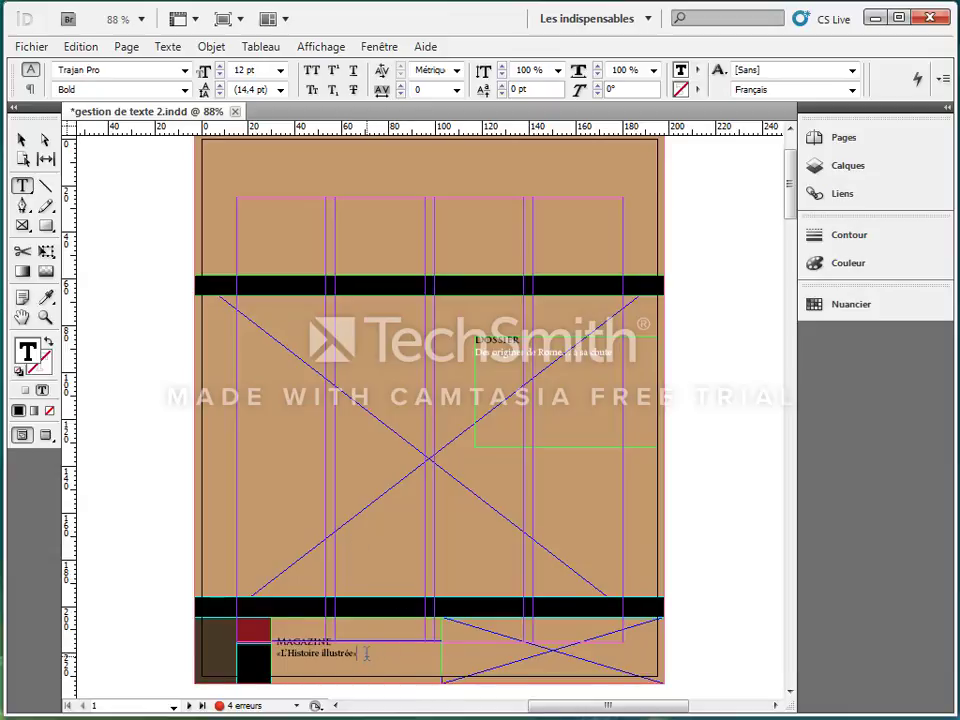
Set the text «L'Histoire illustrée» under "Magazine" in Perpetua with the Italic style.
{"action": "left_click_drag", "start_coordinate": [369, 652], "coordinate": [265, 652]}
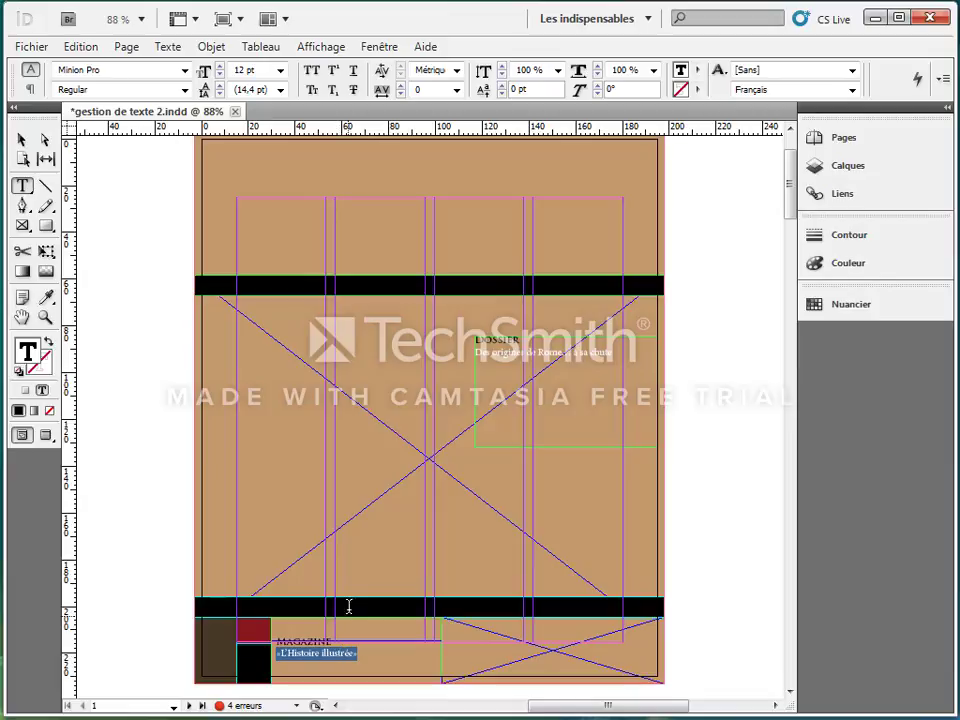
{"action": "left_click", "coordinate": [124, 66]}
{"action": "left_click_drag", "start_coordinate": [124, 66], "coordinate": [18, 58]}
{"action": "type", "text": "P"}
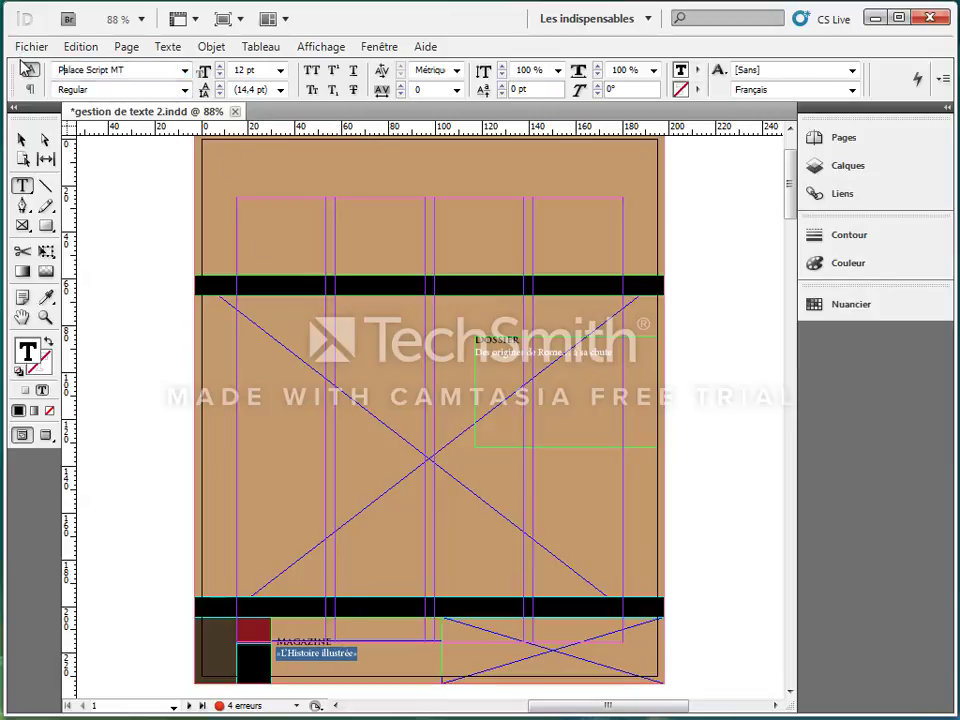
{"action": "type", "text": "erpetua"}
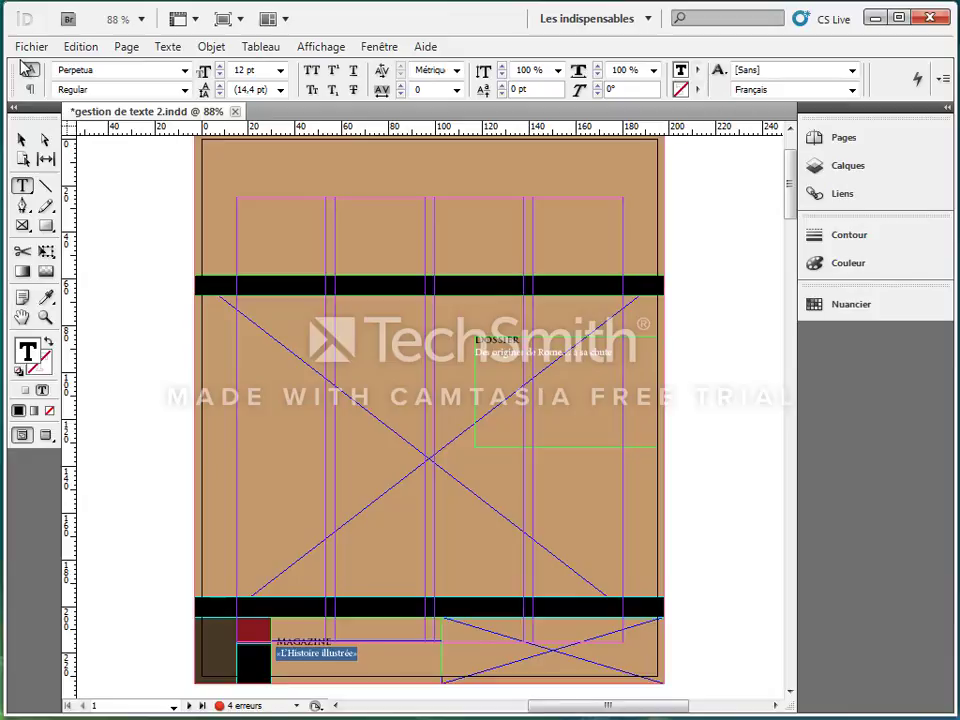
{"action": "key", "text": "Return"}
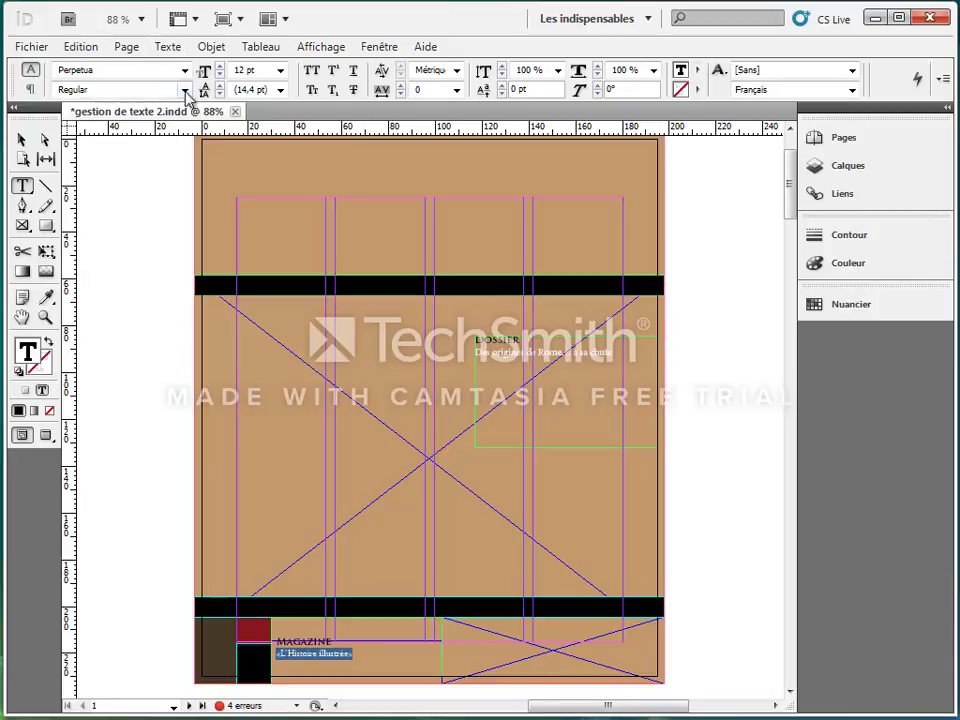
{"action": "left_click", "coordinate": [185, 90]}
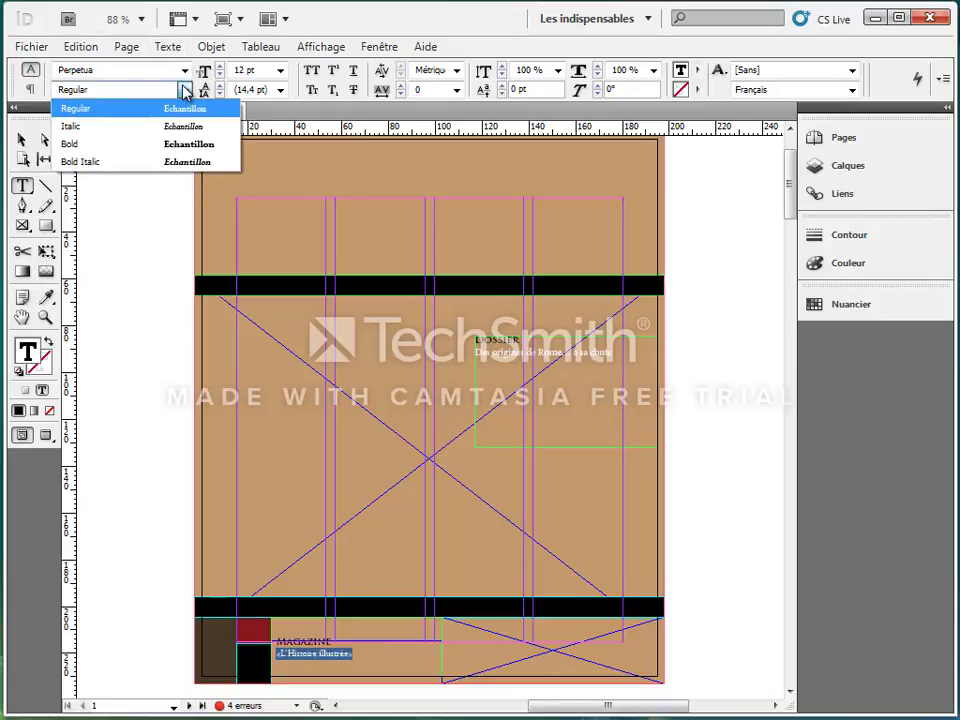
{"action": "left_click", "coordinate": [135, 127]}
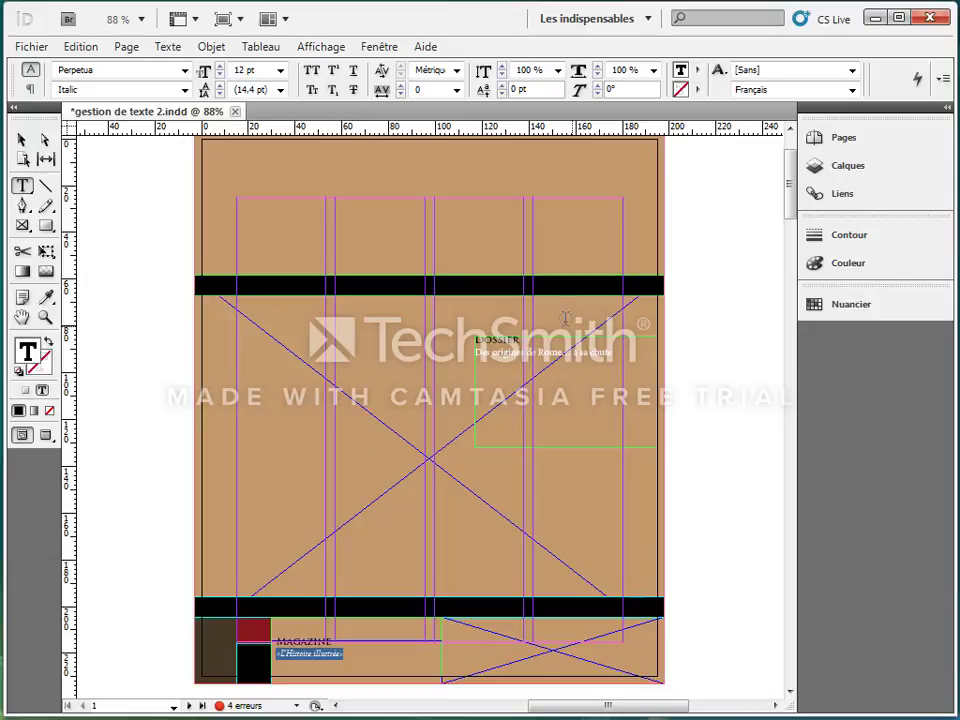
Set the title "La Rome Antique" on page 3 in Trajan Pro with the Bold style.
{"action": "scroll", "coordinate": [552, 450], "scroll_direction": "down", "scroll_amount": 12}
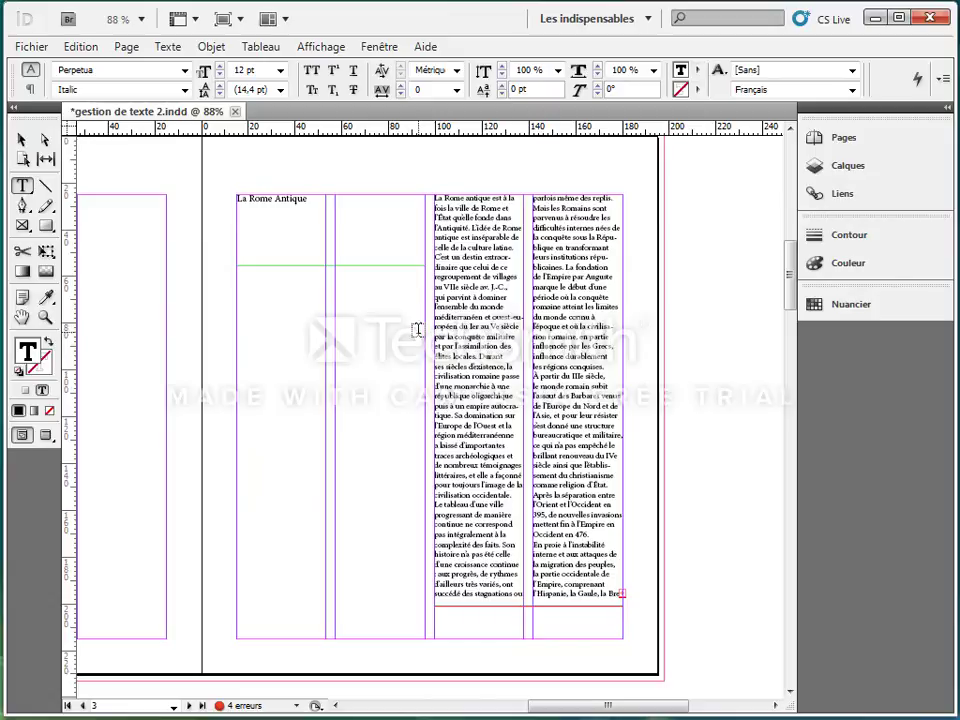
{"action": "left_click_drag", "start_coordinate": [322, 198], "coordinate": [221, 189]}
{"action": "left_click_drag", "start_coordinate": [97, 70], "coordinate": [57, 70]}
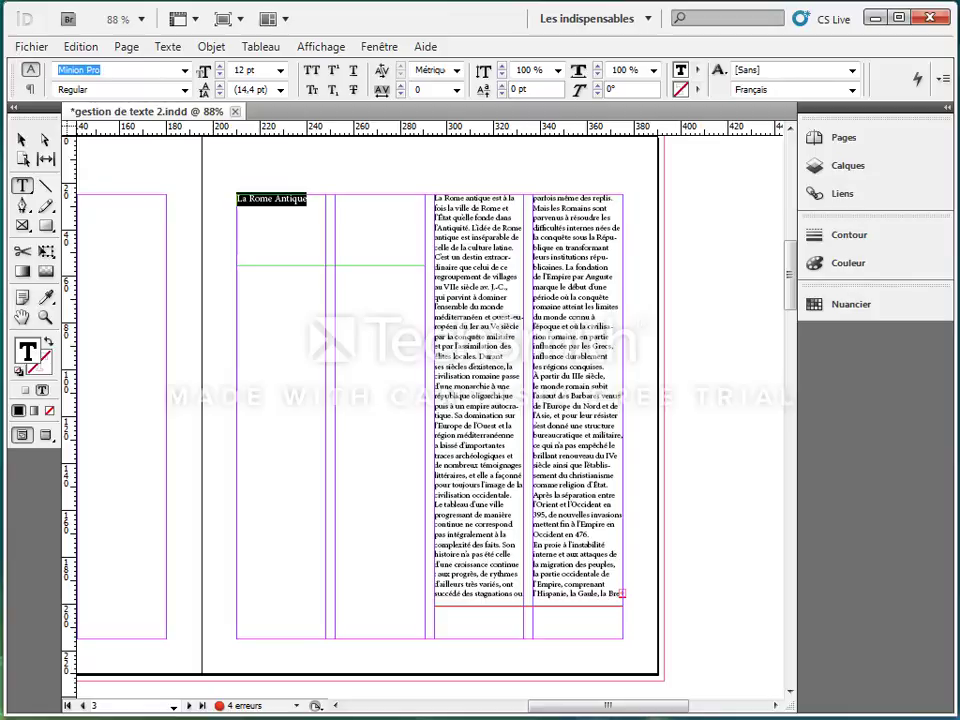
{"action": "type", "text": "Traja"}
{"action": "key", "text": "Return"}
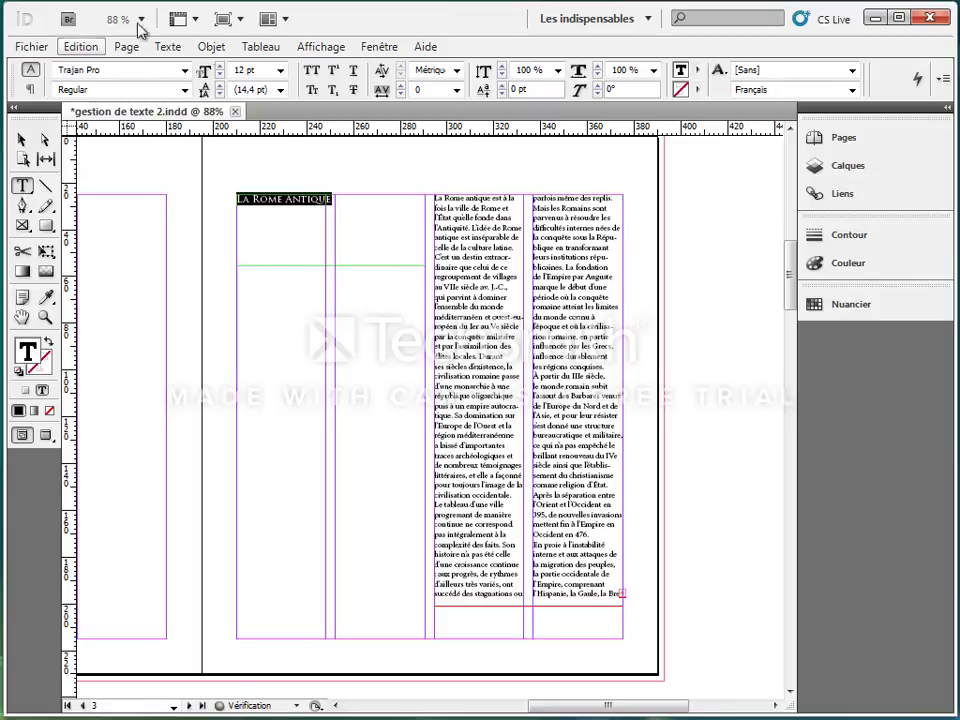
{"action": "left_click", "coordinate": [184, 90]}
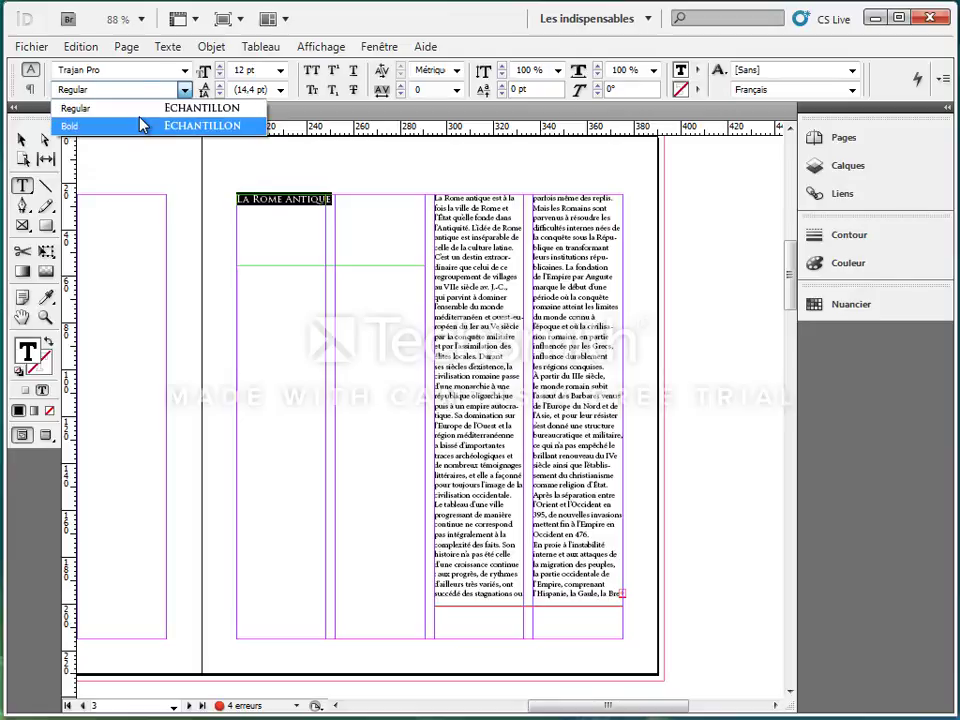
{"action": "left_click", "coordinate": [140, 124]}
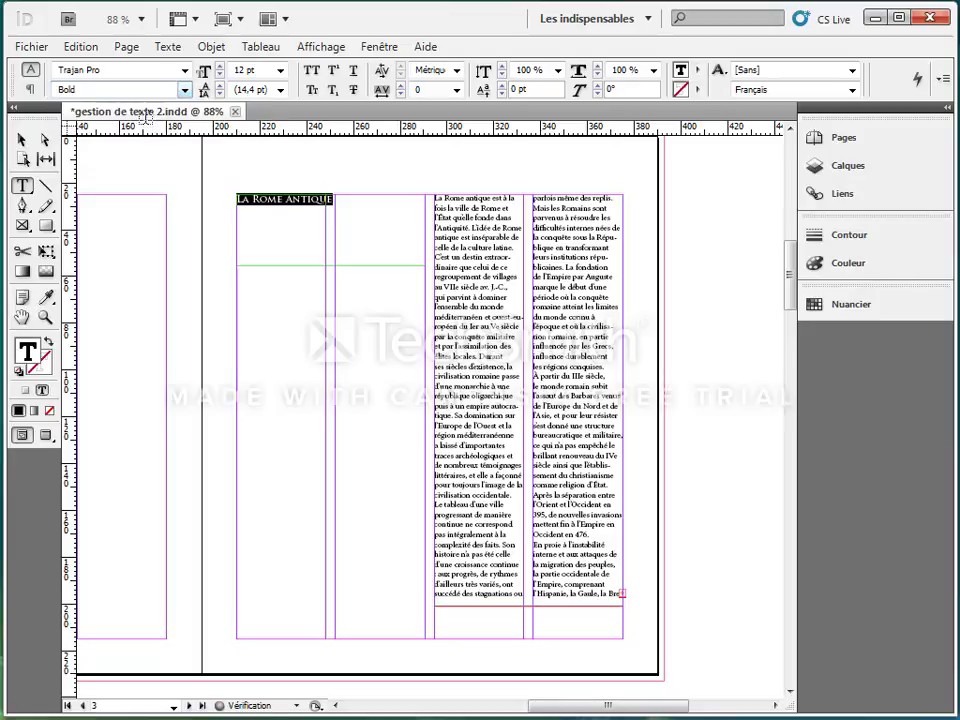
Set the entire two-column body text beside the title "La Rome Antique" in Perpetua.
{"action": "double_click", "coordinate": [458, 216]}
{"action": "key", "text": "ctrl+a"}
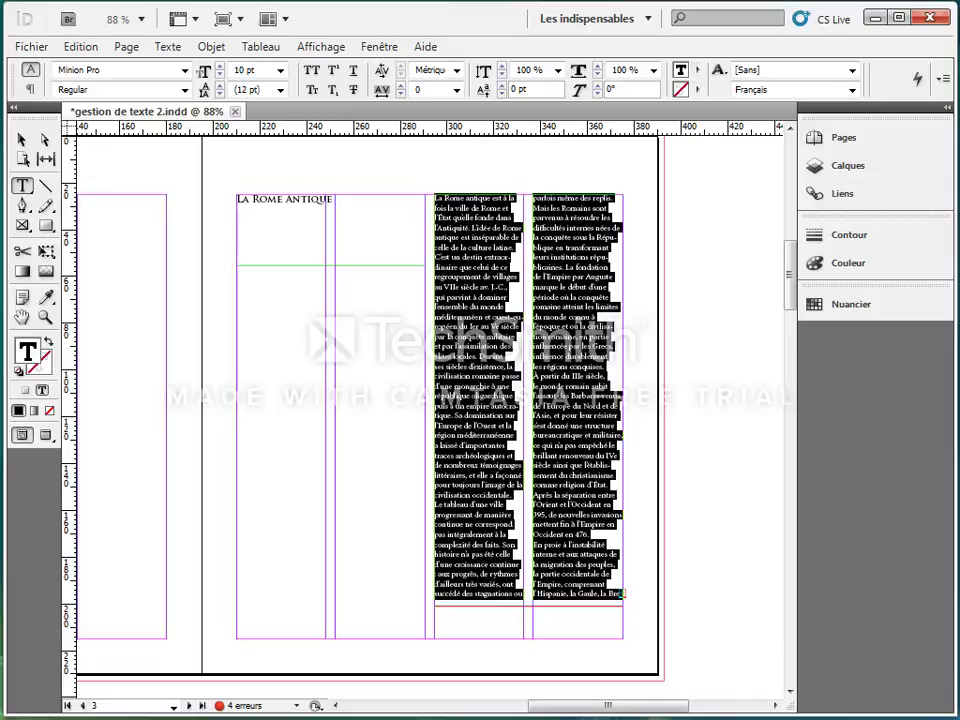
{"action": "left_click", "coordinate": [130, 67]}
{"action": "type", "text": "Perpetua"}
{"action": "key", "text": "Return"}
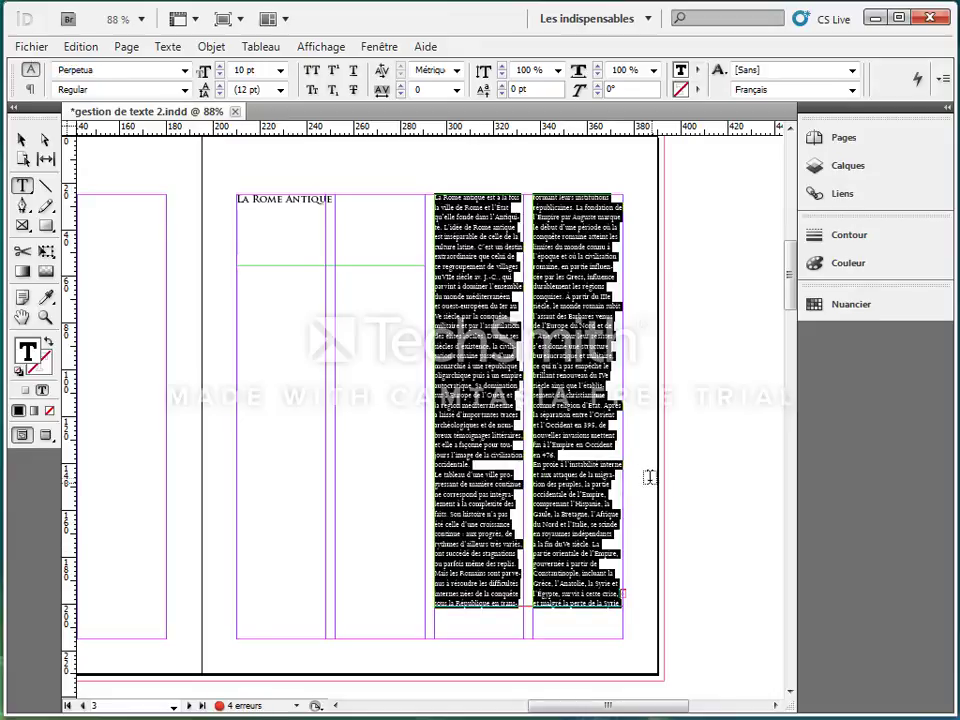
Set the title "La Fondation de l'Urbs (la Ville)" on page 6 in Trajan Pro.
{"action": "scroll", "coordinate": [594, 440], "scroll_direction": "down", "scroll_amount": 3}
{"action": "scroll", "coordinate": [594, 440], "scroll_direction": "down", "scroll_amount": 5}
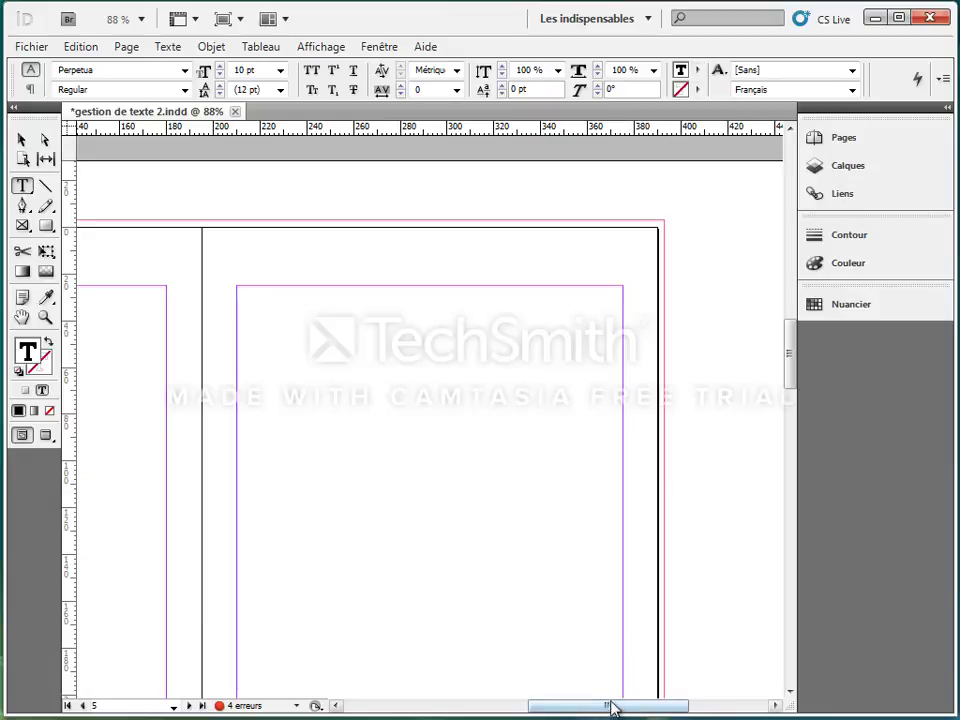
{"action": "left_click_drag", "start_coordinate": [613, 707], "coordinate": [570, 708]}
{"action": "scroll", "coordinate": [529, 553], "scroll_direction": "down", "scroll_amount": 10}
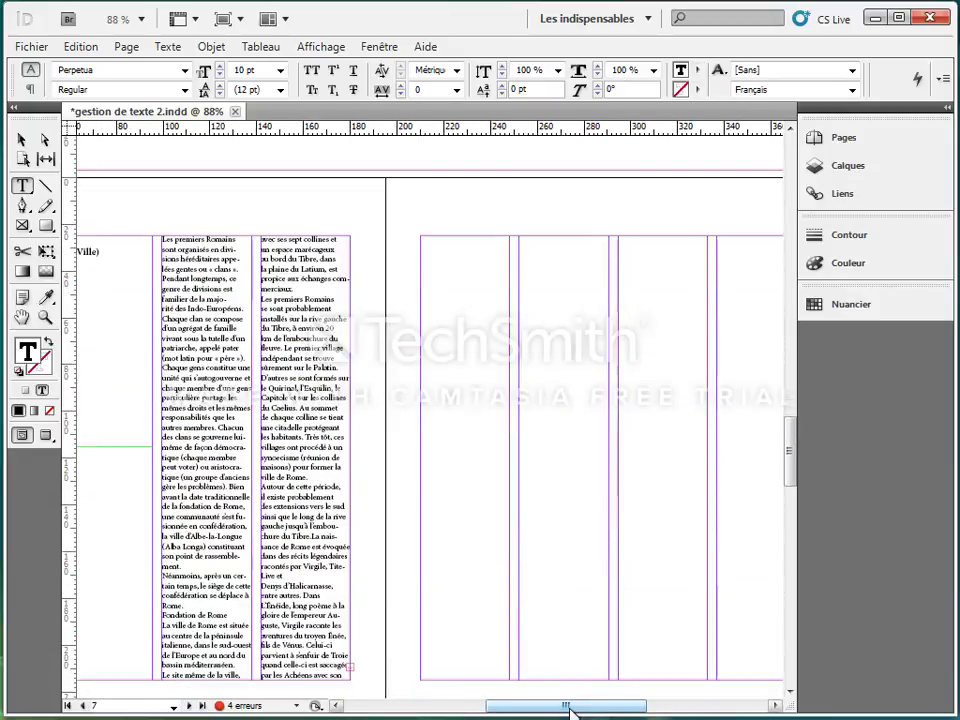
{"action": "left_click_drag", "start_coordinate": [566, 707], "coordinate": [509, 708]}
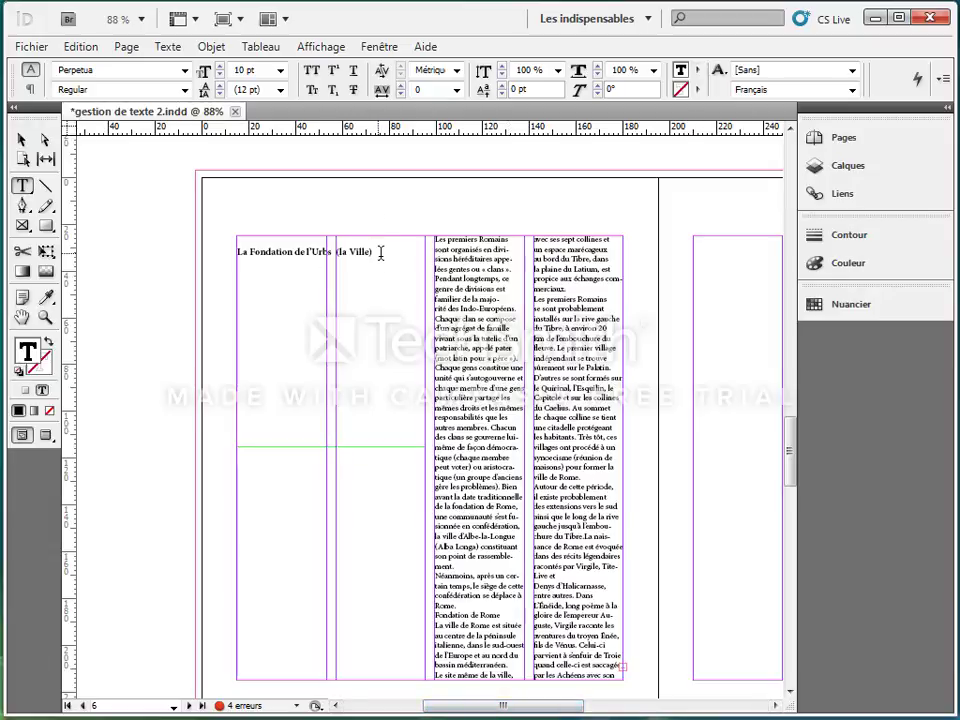
{"action": "left_click_drag", "start_coordinate": [373, 251], "coordinate": [221, 251]}
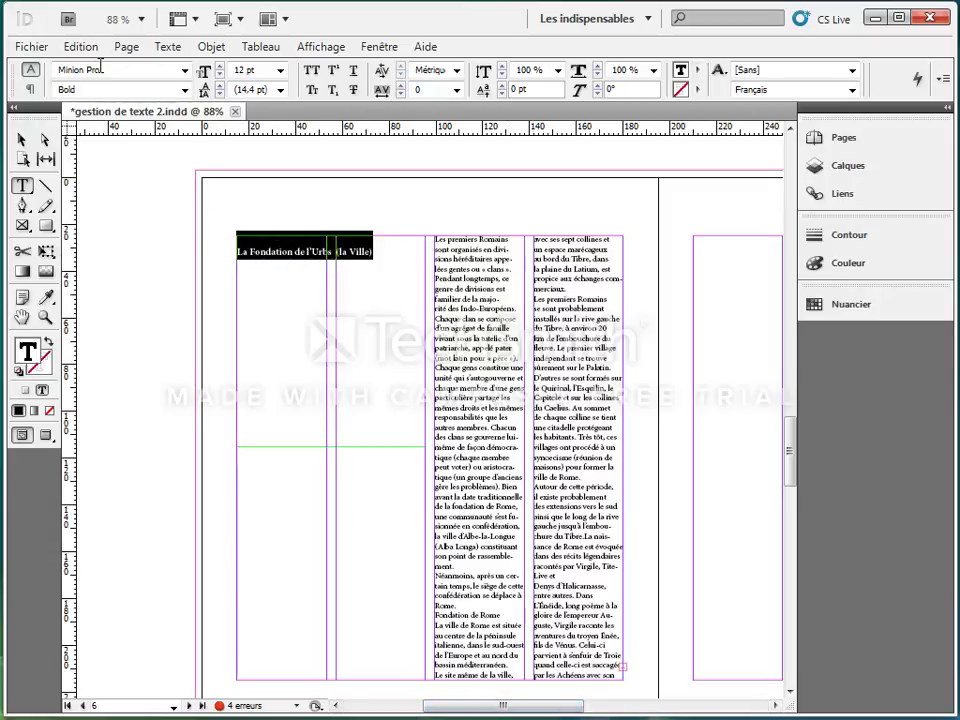
{"action": "left_click", "coordinate": [30, 70]}
{"action": "type", "text": "Trajan Pro"}
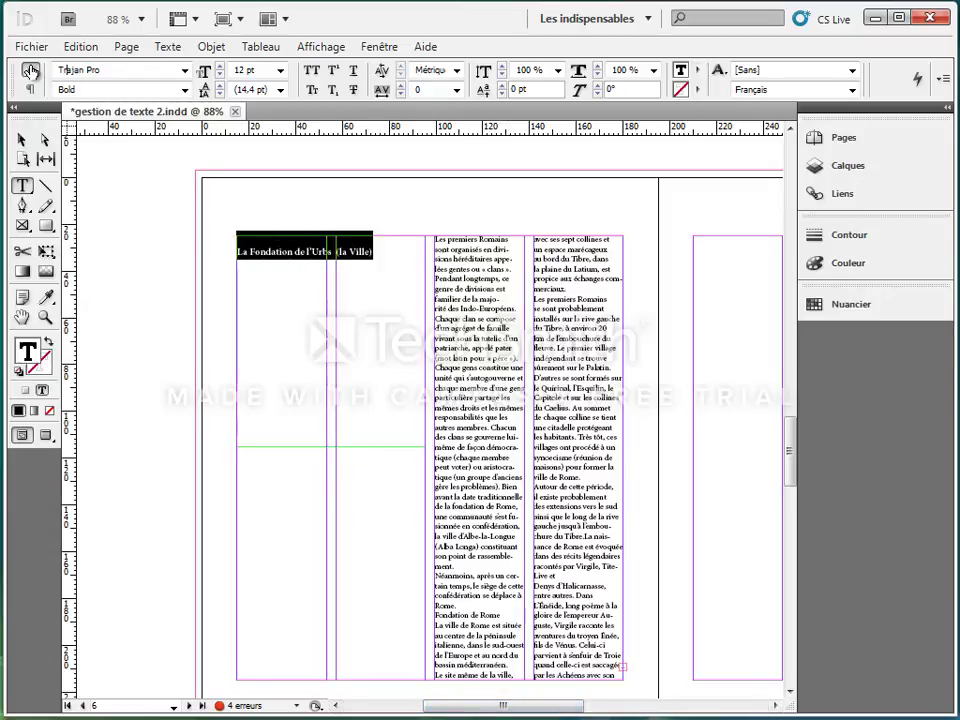
{"action": "key", "text": "Return"}
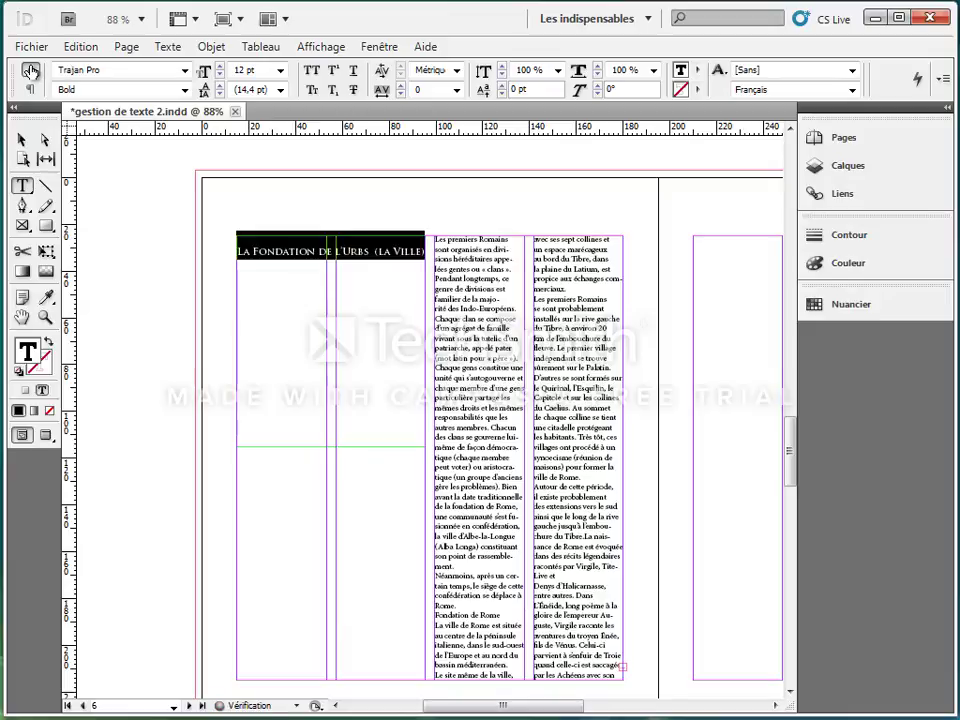
Set the entire two-column body text on page 6 in Perpetua.
{"action": "triple_click", "coordinate": [492, 326]}
{"action": "left_click", "coordinate": [492, 326]}
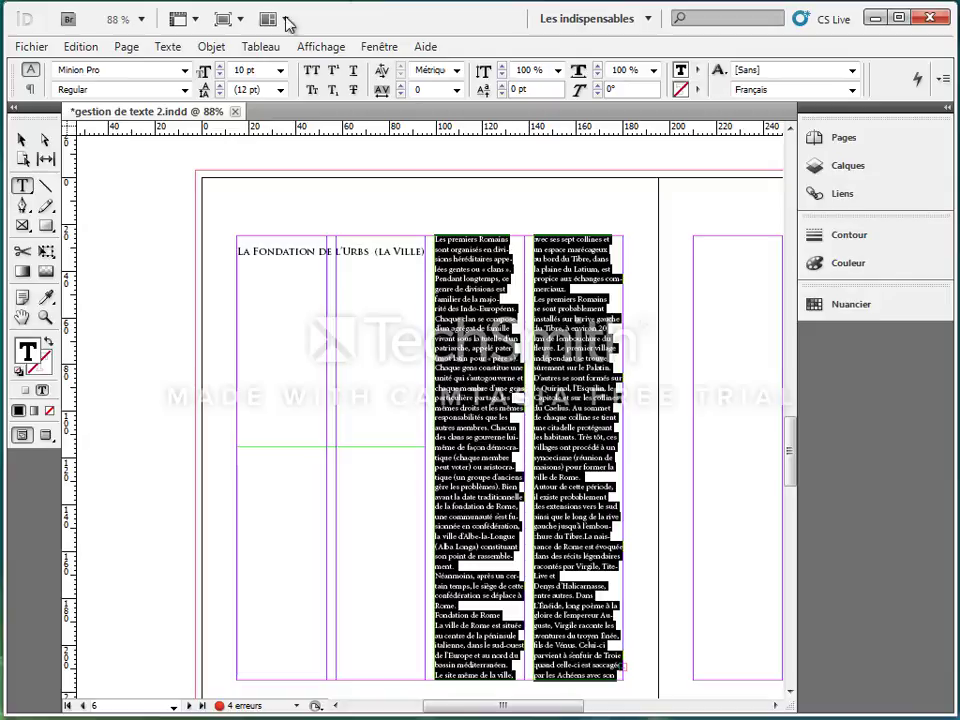
{"action": "left_click_drag", "start_coordinate": [136, 70], "coordinate": [8, 66]}
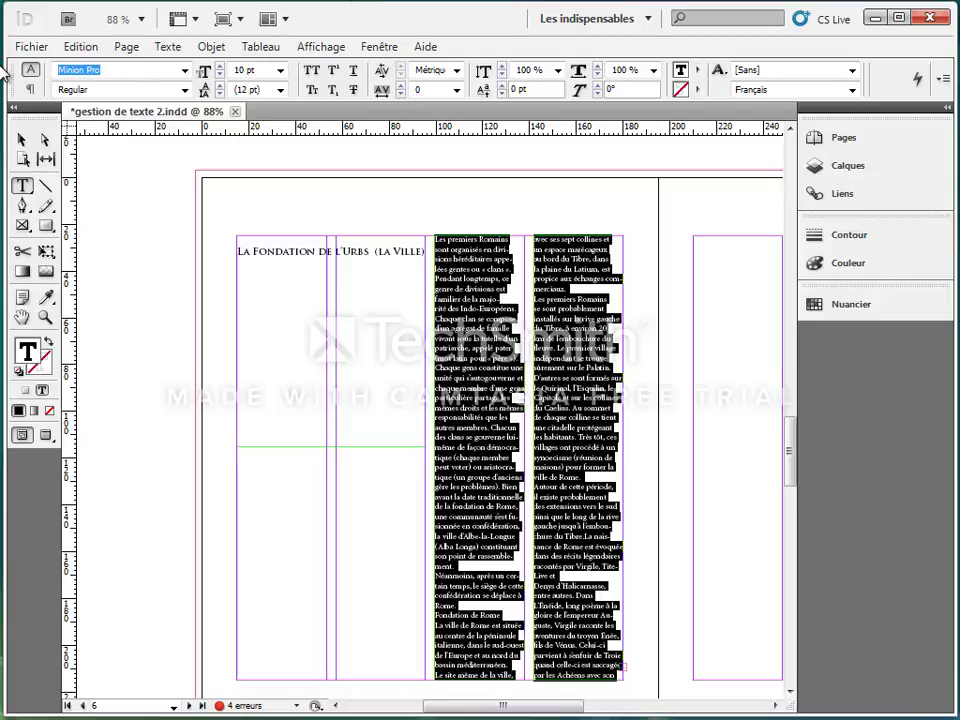
{"action": "type", "text": "Perpetua"}
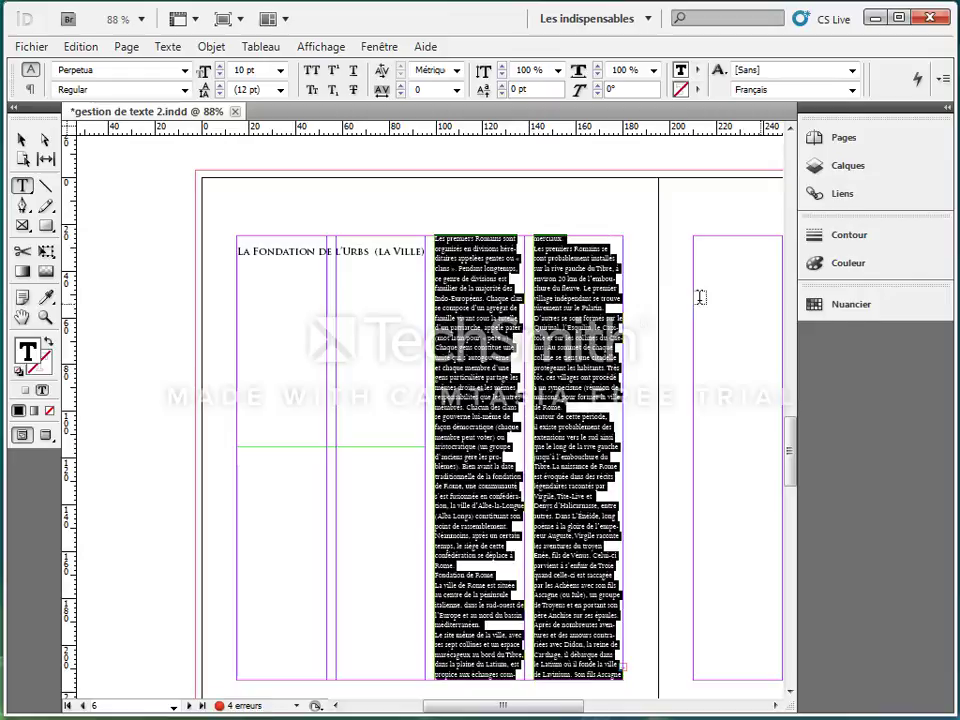
Set the title "Les débuts de la Monarchie" on page 8 in Trajan Pro.
{"action": "scroll", "coordinate": [632, 328], "scroll_direction": "down", "scroll_amount": 8}
{"action": "scroll", "coordinate": [632, 328], "scroll_direction": "down", "scroll_amount": 3}
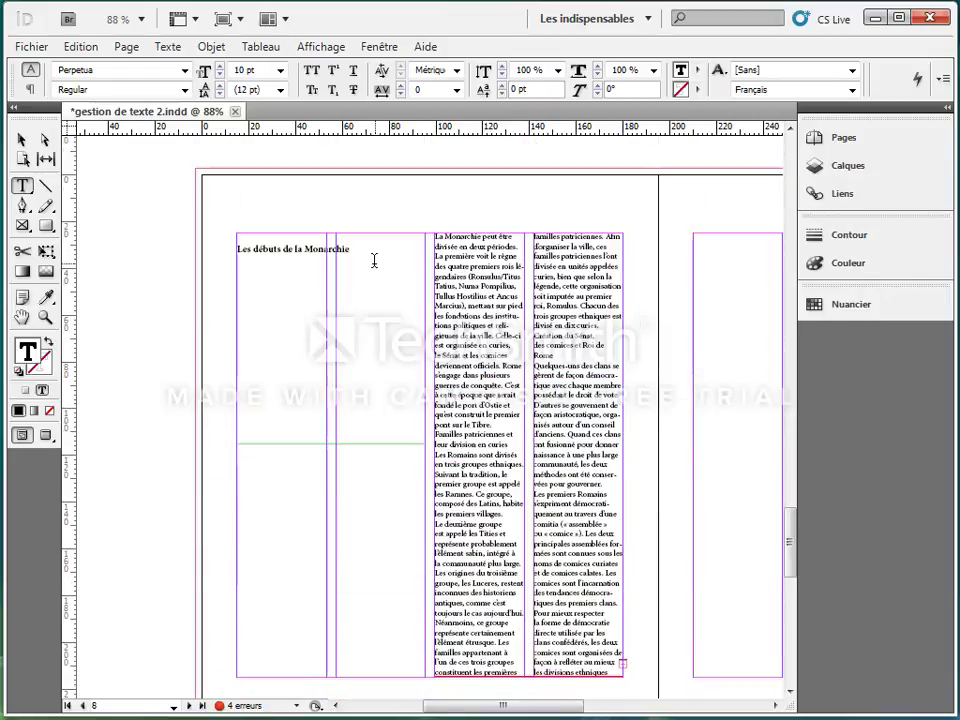
{"action": "left_click_drag", "start_coordinate": [350, 248], "coordinate": [213, 254]}
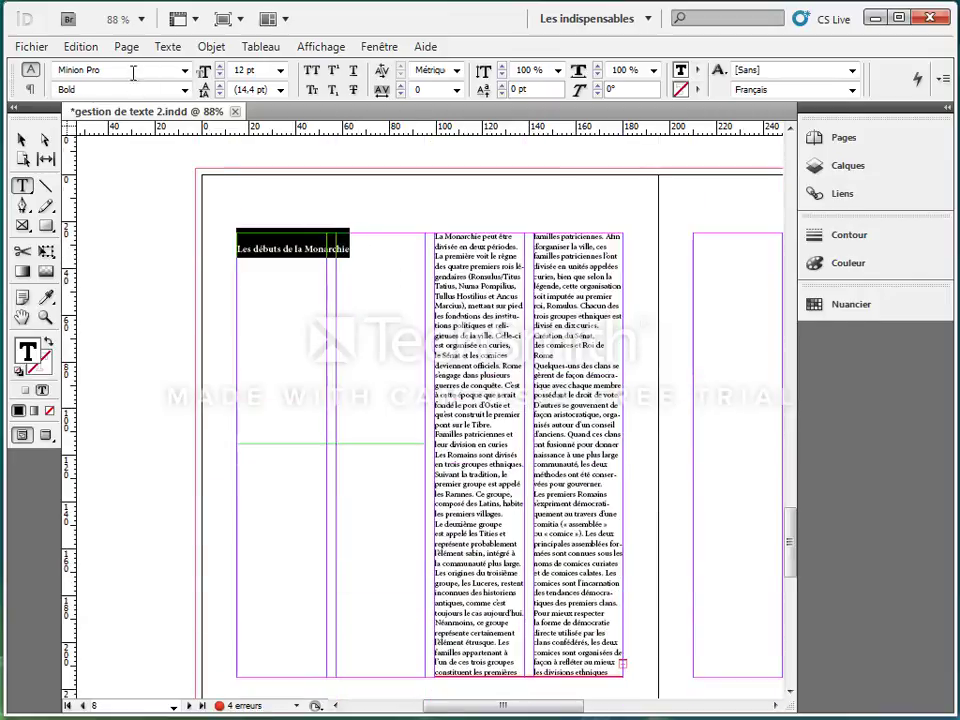
{"action": "left_click_drag", "start_coordinate": [102, 69], "coordinate": [10, 58]}
{"action": "type", "text": "Ta"}
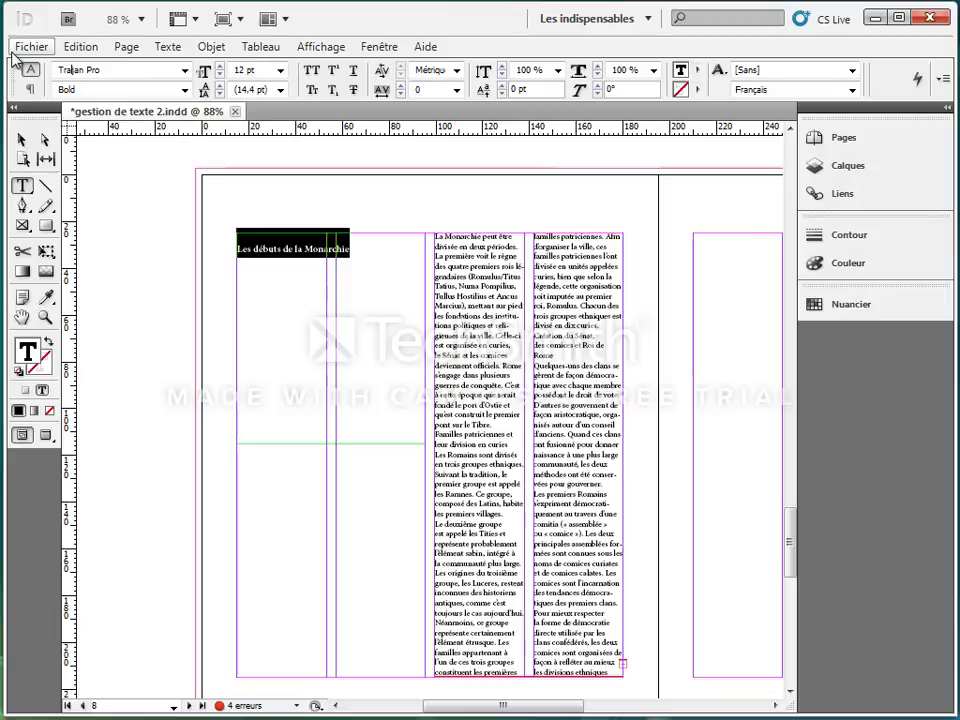
{"action": "key", "text": "Return"}
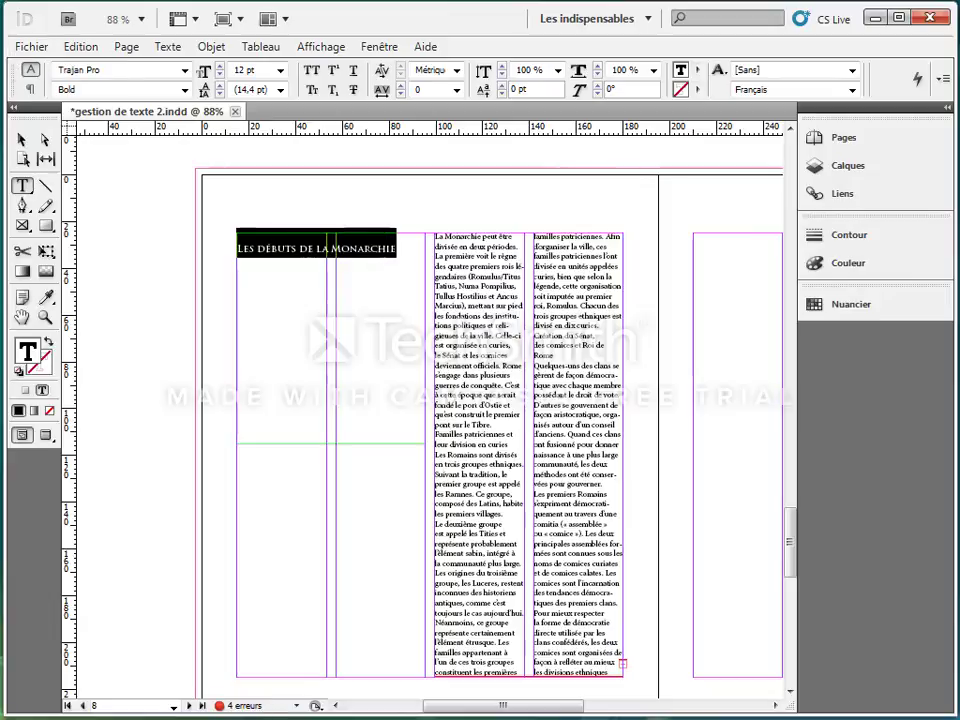
Set the entire two-column body text beside the title "Les débuts de la Monarchie" on page 8 in Perpetua.
{"action": "double_click", "coordinate": [500, 326]}
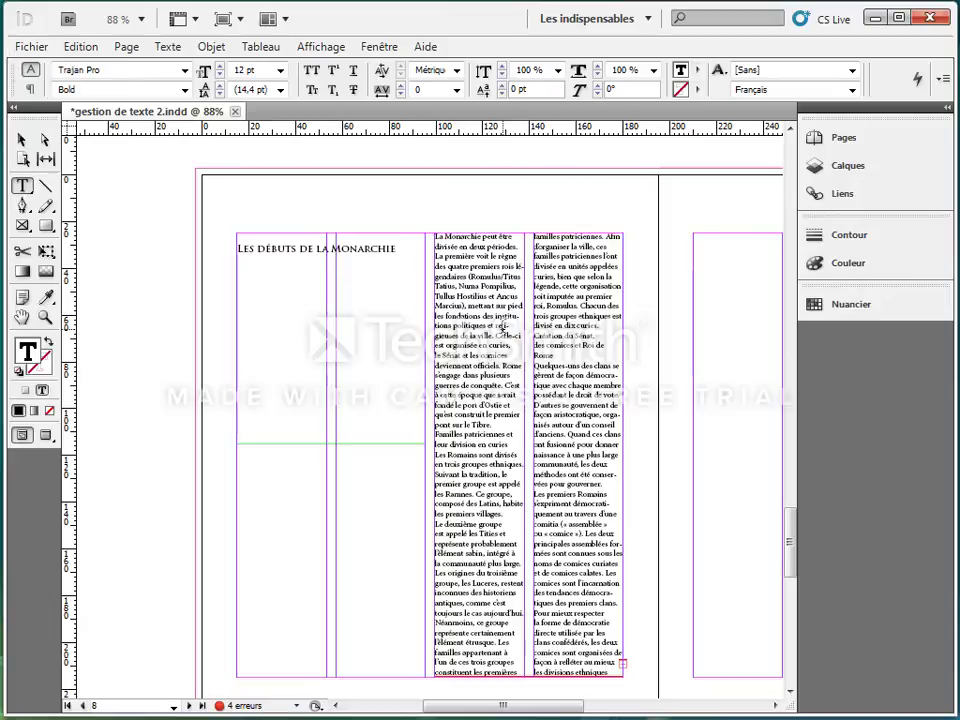
{"action": "left_click", "coordinate": [473, 294]}
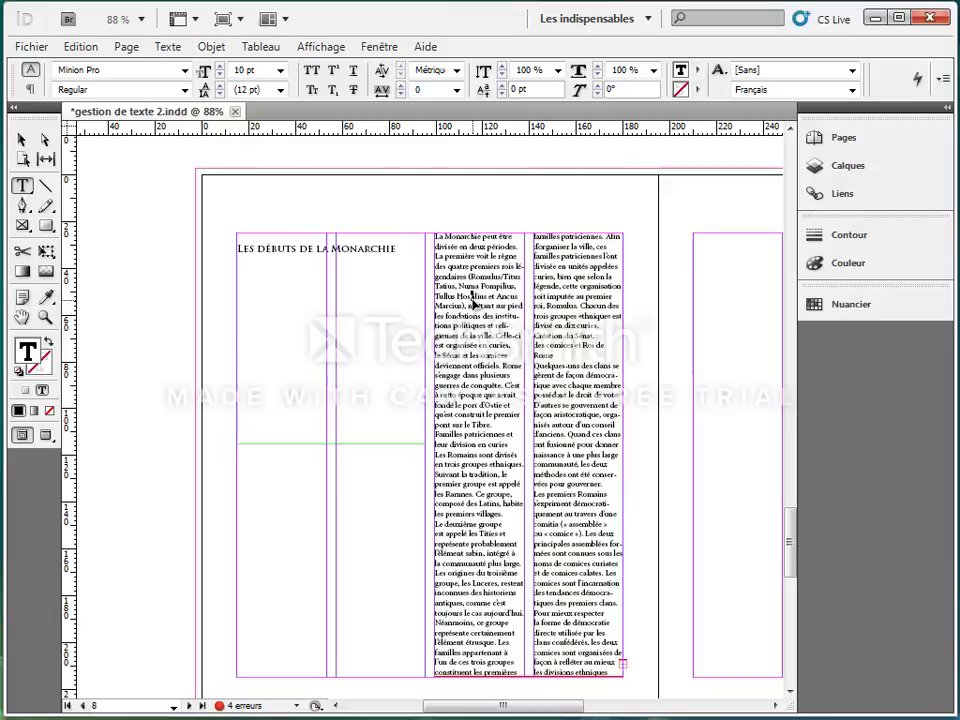
{"action": "key", "text": "ctrl+a"}
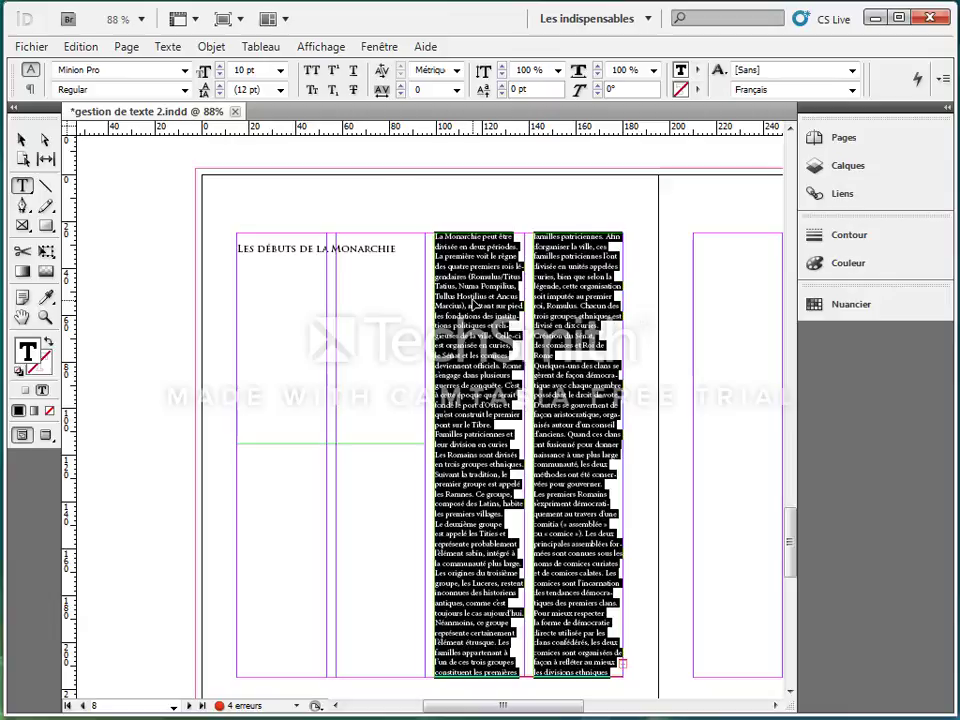
{"action": "left_click", "coordinate": [57, 64]}
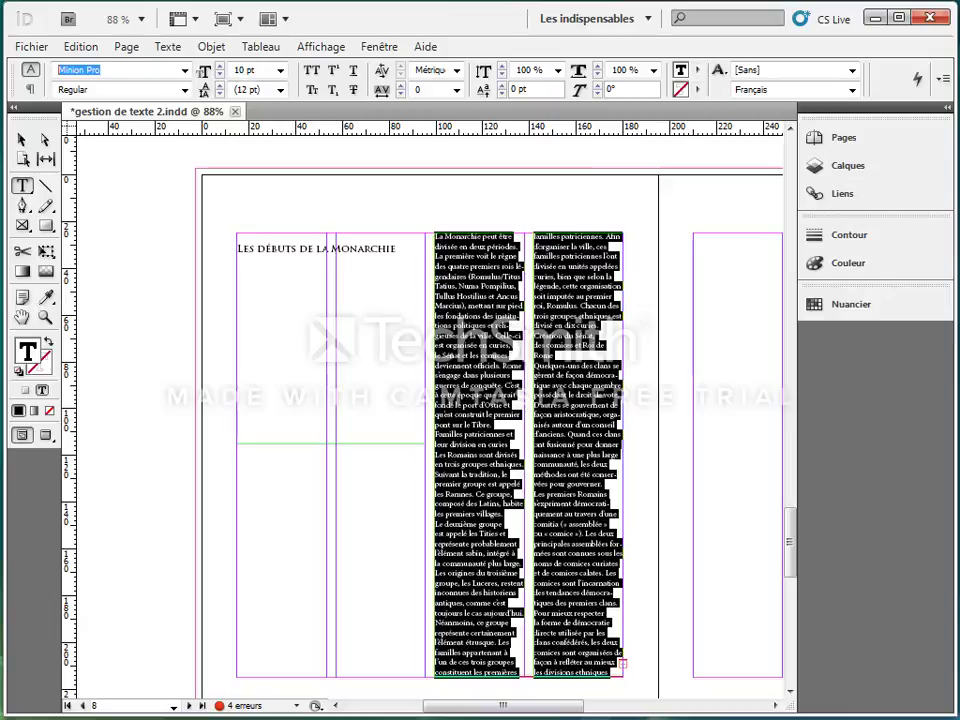
{"action": "type", "text": "Perpetua"}
{"action": "key", "text": "Return"}
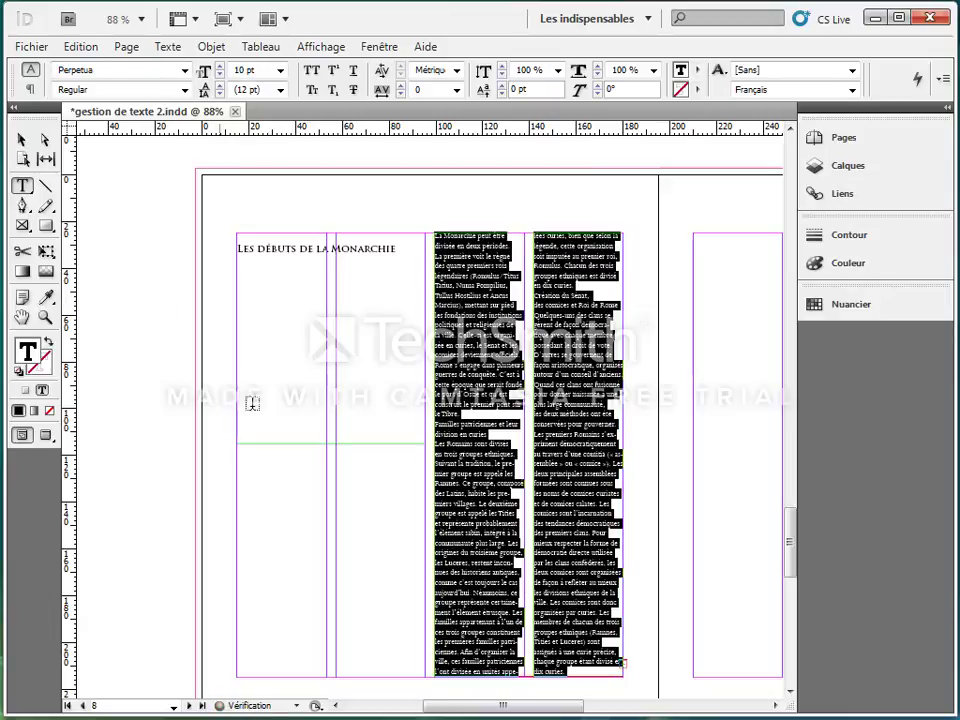
Set the title "La Monarchie tardive" on page 10 in Trajan Pro with the Bold style.
{"action": "scroll", "coordinate": [252, 403], "scroll_direction": "down", "scroll_amount": 15}
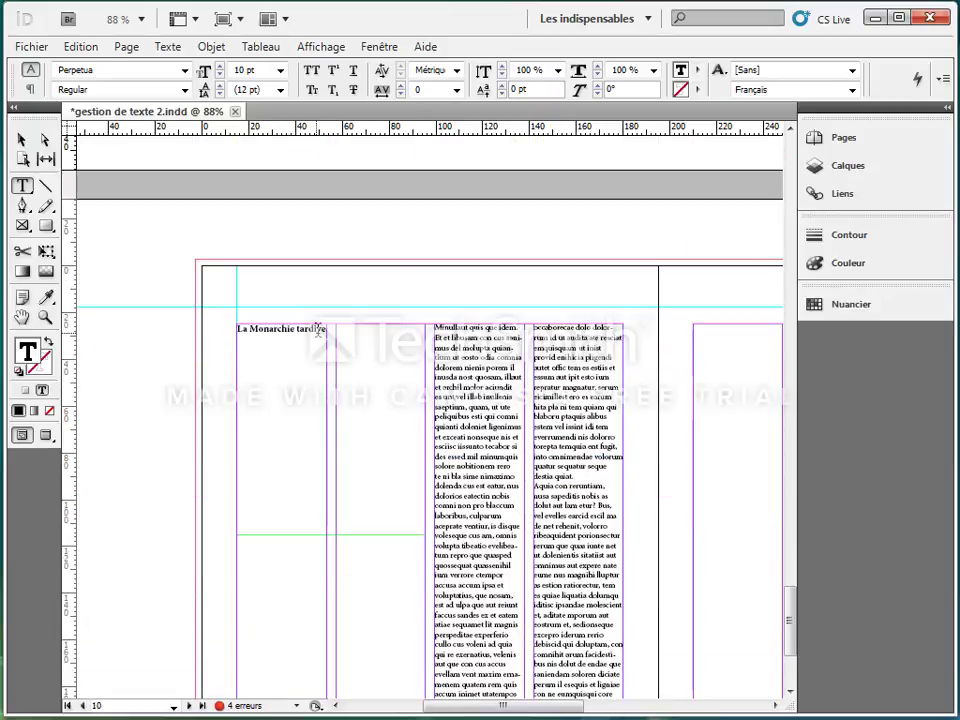
{"action": "left_click_drag", "start_coordinate": [327, 330], "coordinate": [235, 330]}
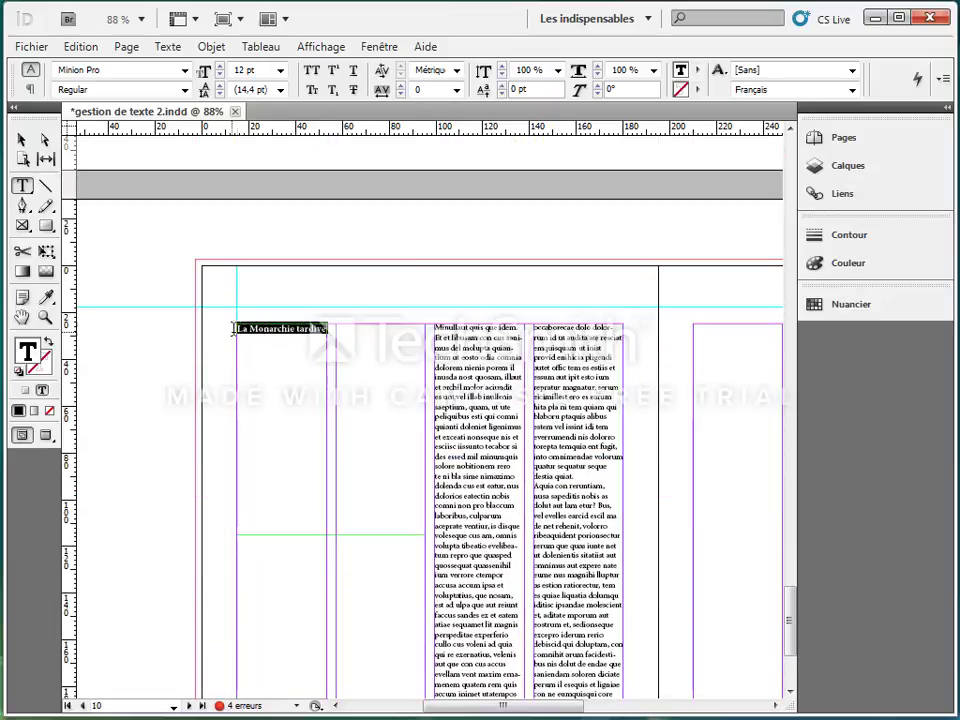
{"action": "left_click", "coordinate": [113, 71]}
{"action": "type", "text": "Trajan Pro"}
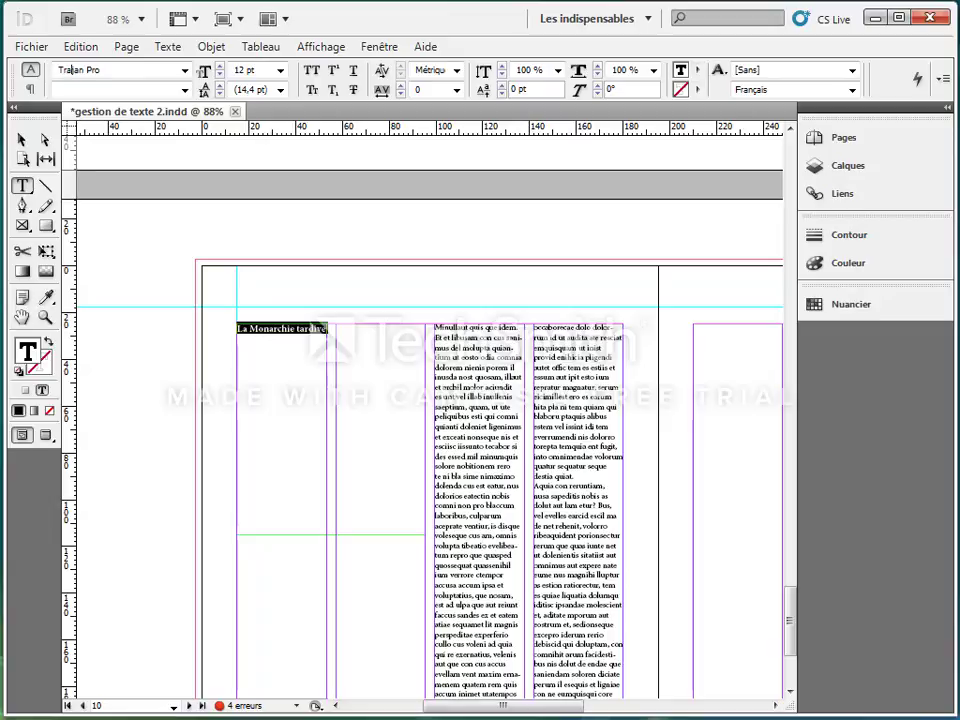
{"action": "key", "text": "Return"}
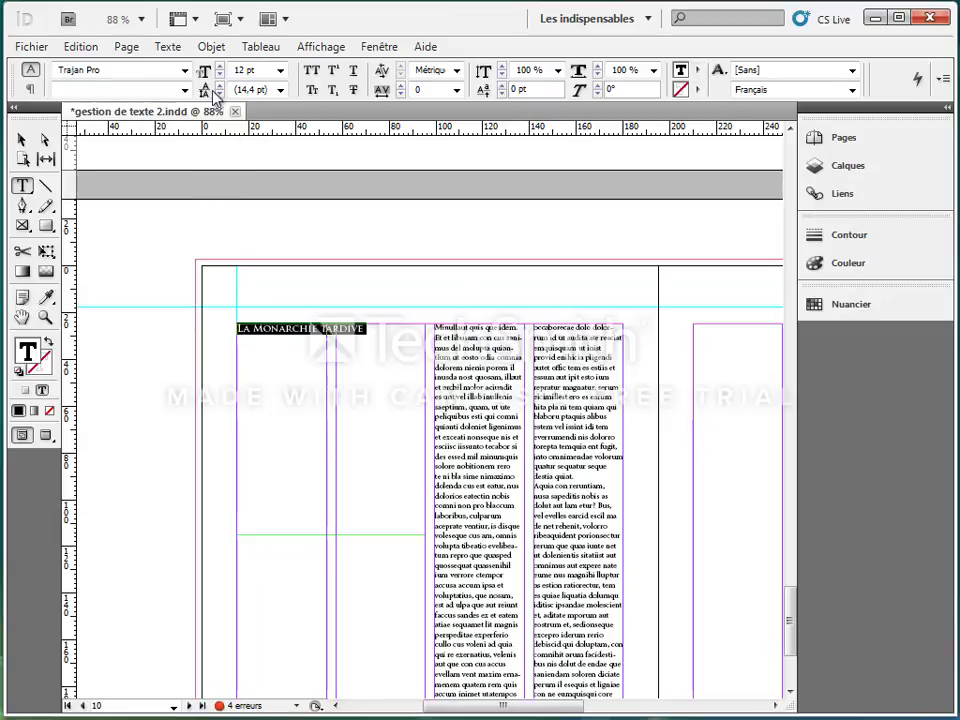
{"action": "left_click", "coordinate": [184, 90]}
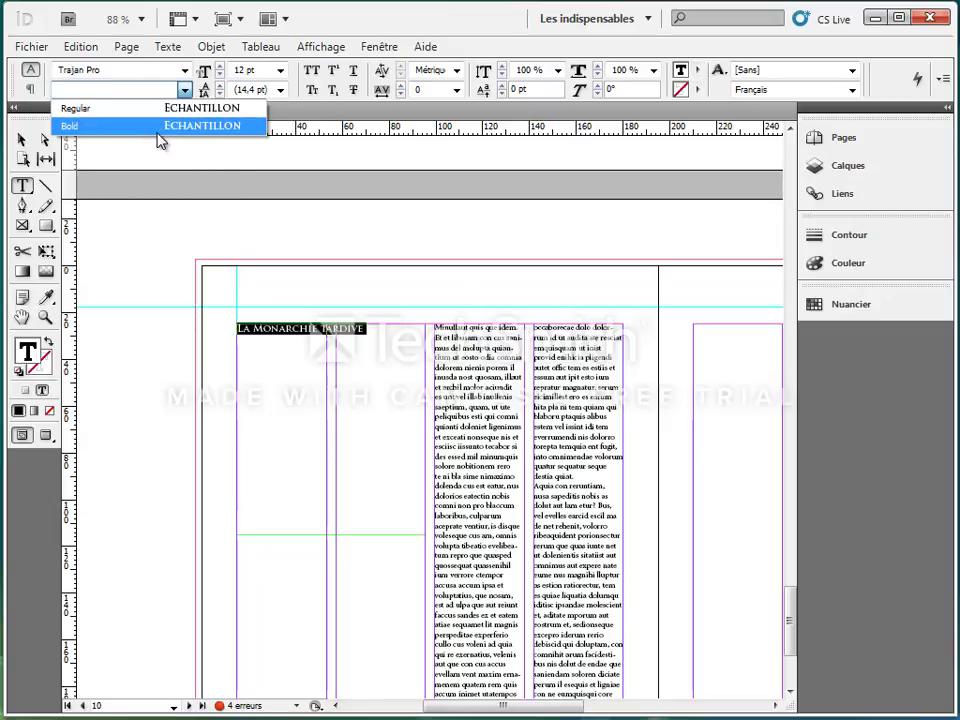
{"action": "left_click", "coordinate": [156, 127]}
Set the entire two-column body text on page 10 in Perpetua.
{"action": "left_click", "coordinate": [490, 385]}
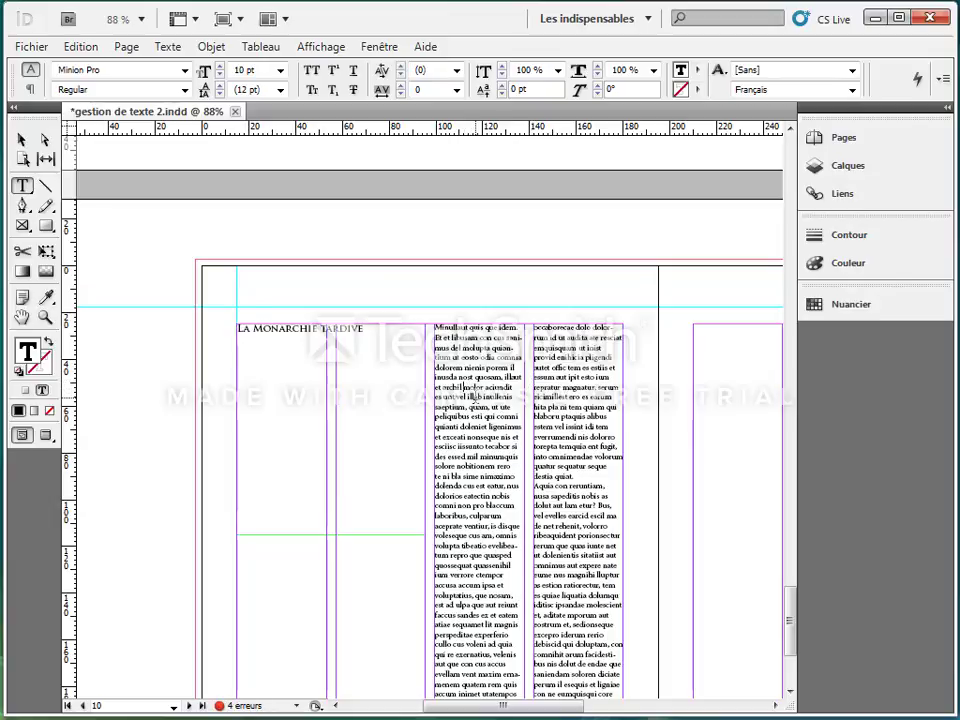
{"action": "key", "text": "ctrl+a"}
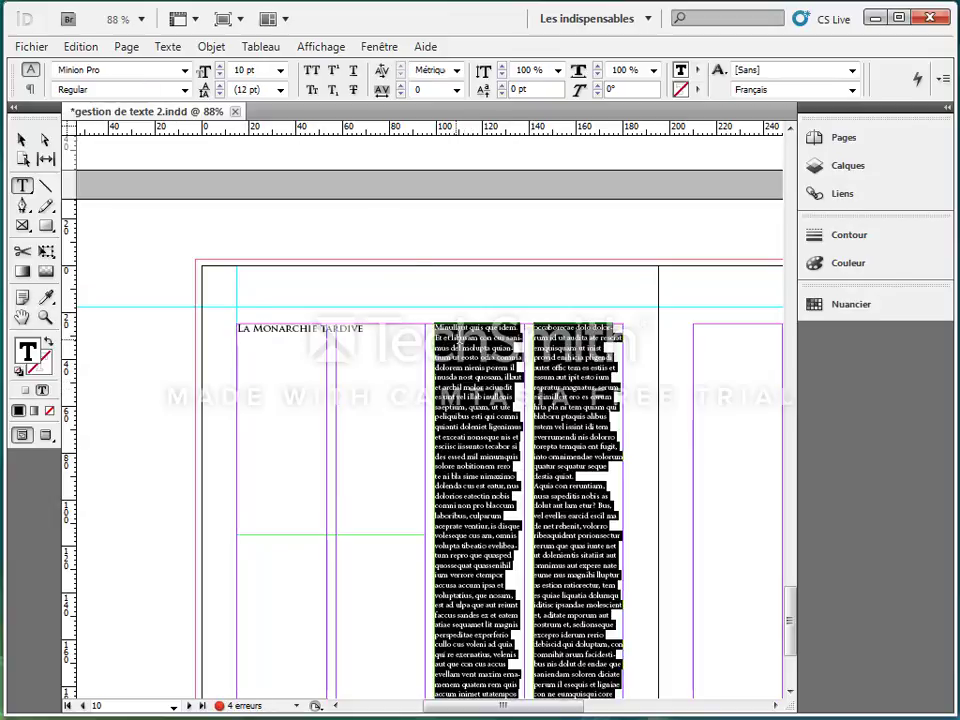
{"action": "key", "text": "ctrl+6"}
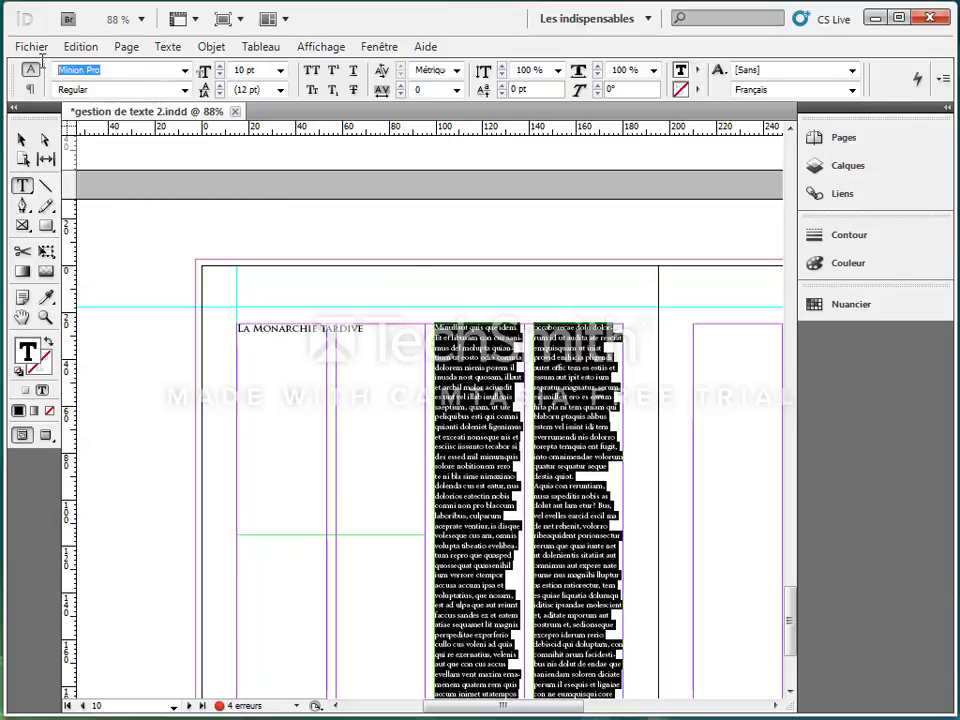
{"action": "type", "text": "Perpetua"}
{"action": "key", "text": "Return"}
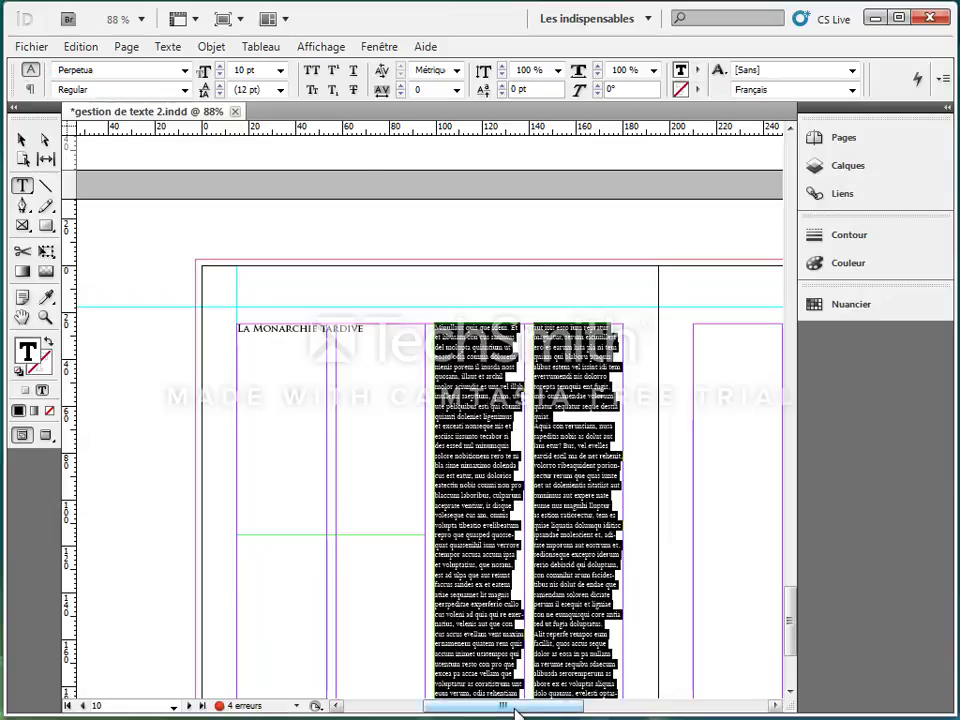
Go back through the spreads to the "La Rome Antique" page and place the text cursor in its body text.
{"action": "left_click_drag", "start_coordinate": [514, 711], "coordinate": [561, 711]}
{"action": "scroll", "coordinate": [621, 534], "scroll_direction": "up", "scroll_amount": 10}
{"action": "scroll", "coordinate": [621, 534], "scroll_direction": "up", "scroll_amount": 20}
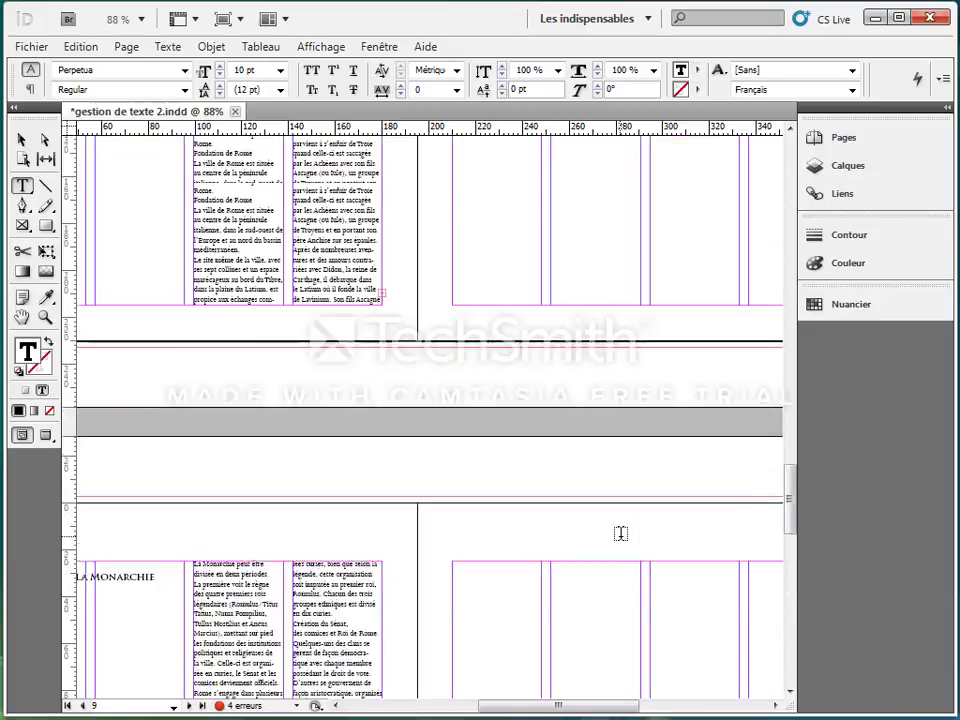
{"action": "scroll", "coordinate": [620, 533], "scroll_direction": "up", "scroll_amount": 10}
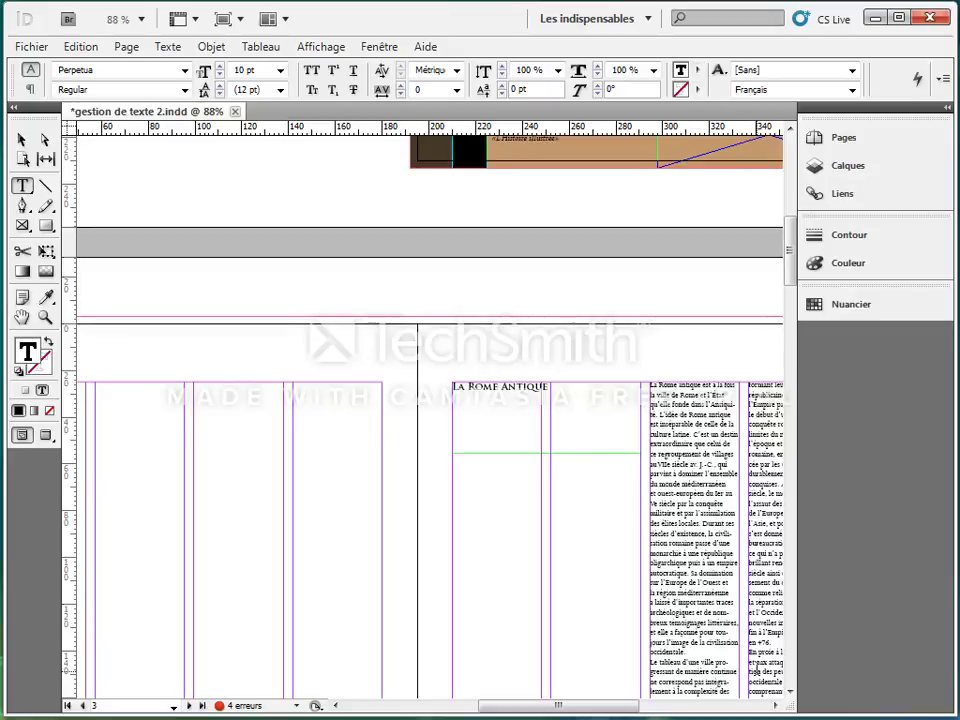
{"action": "left_click", "coordinate": [757, 670]}
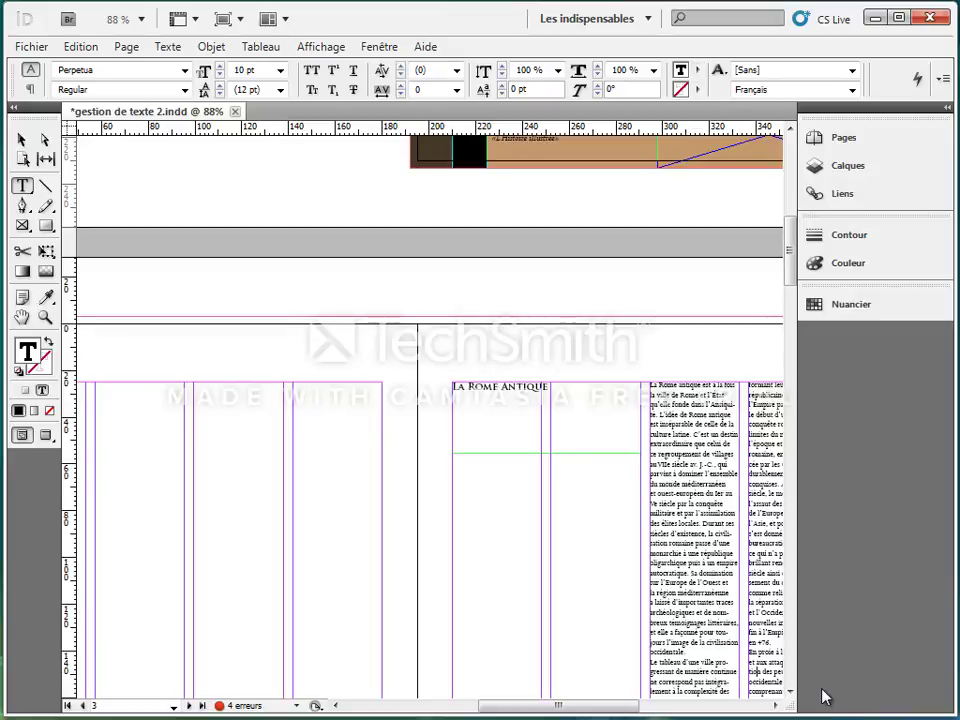